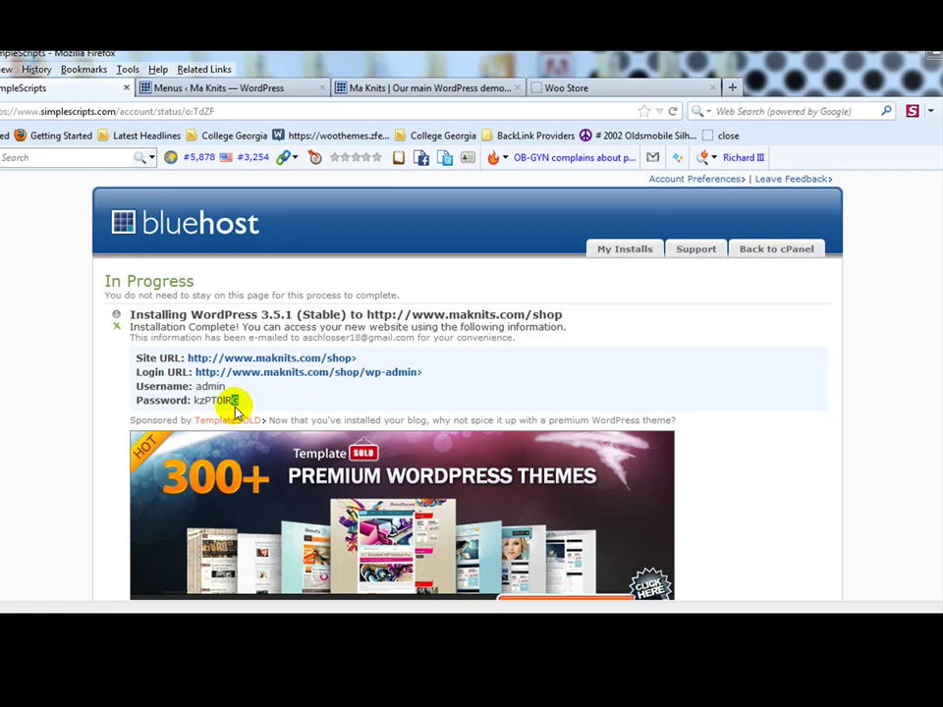
# Step: Copy the new WordPress install's site URL, login URL, username and password into the Notepad notes below the store URL
pyautogui.moveTo(238, 403); pyautogui.dragTo(131, 364)
pyautogui.click(121, 371)
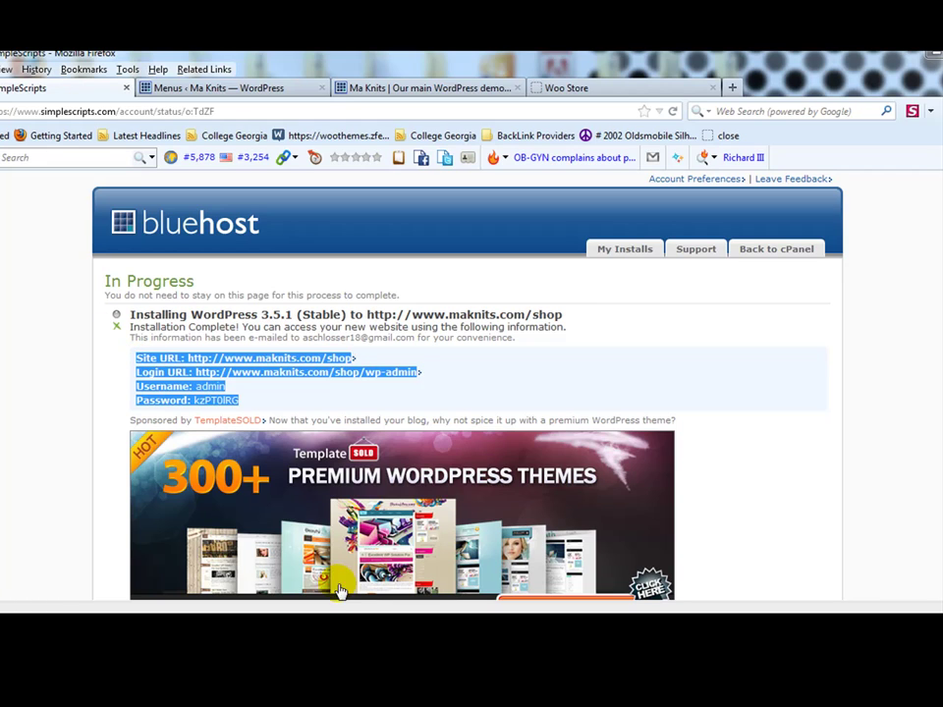
pyautogui.moveTo(348, 533)
pyautogui.click(377, 560)
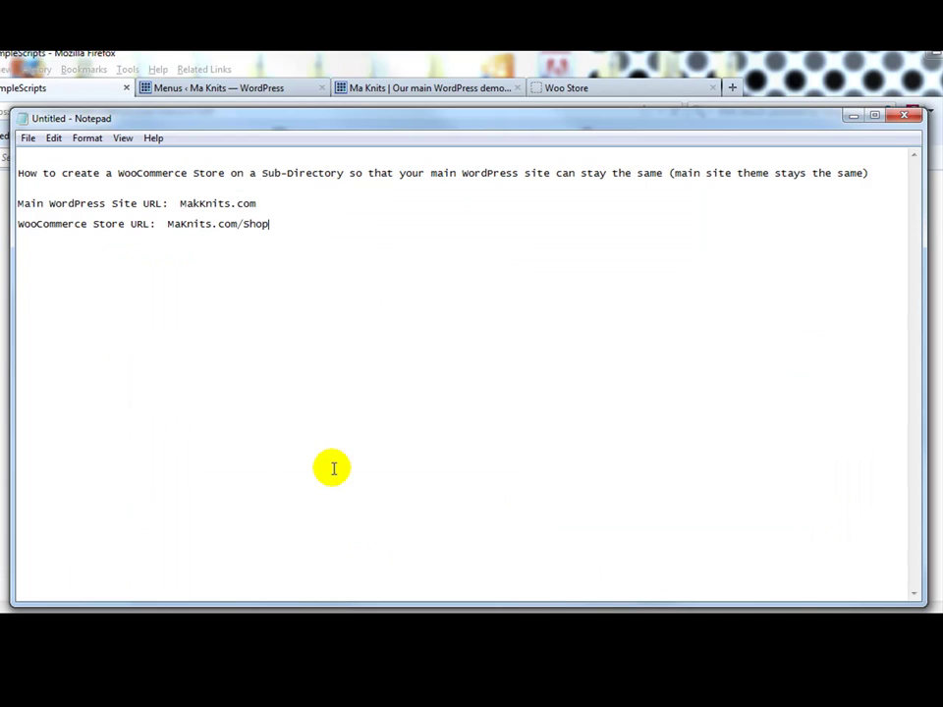
pyautogui.press('Return')
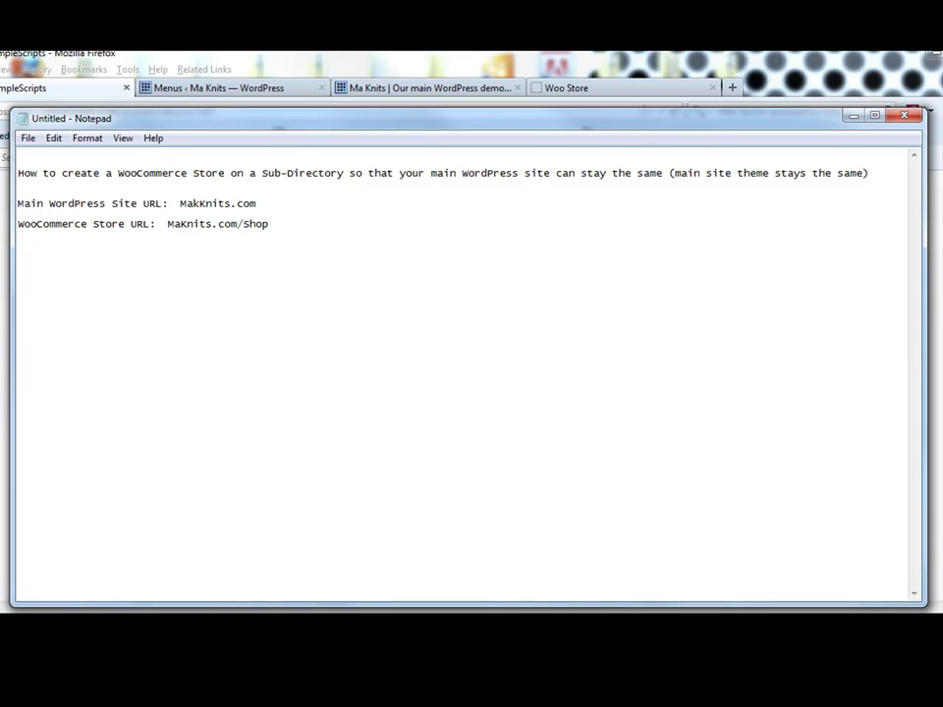
pyautogui.hotkey('ctrl', 'v')
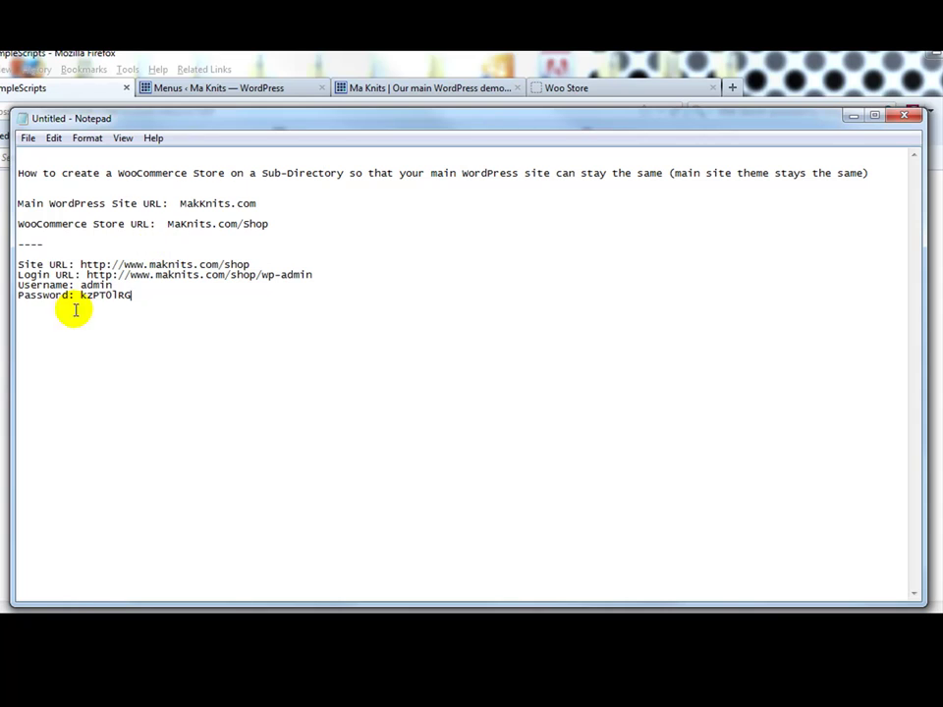
# Step: Open the shop's wp-admin login link from the Bluehost install page in a new tab and dismiss the saved-password prompt
pyautogui.click(94, 82)
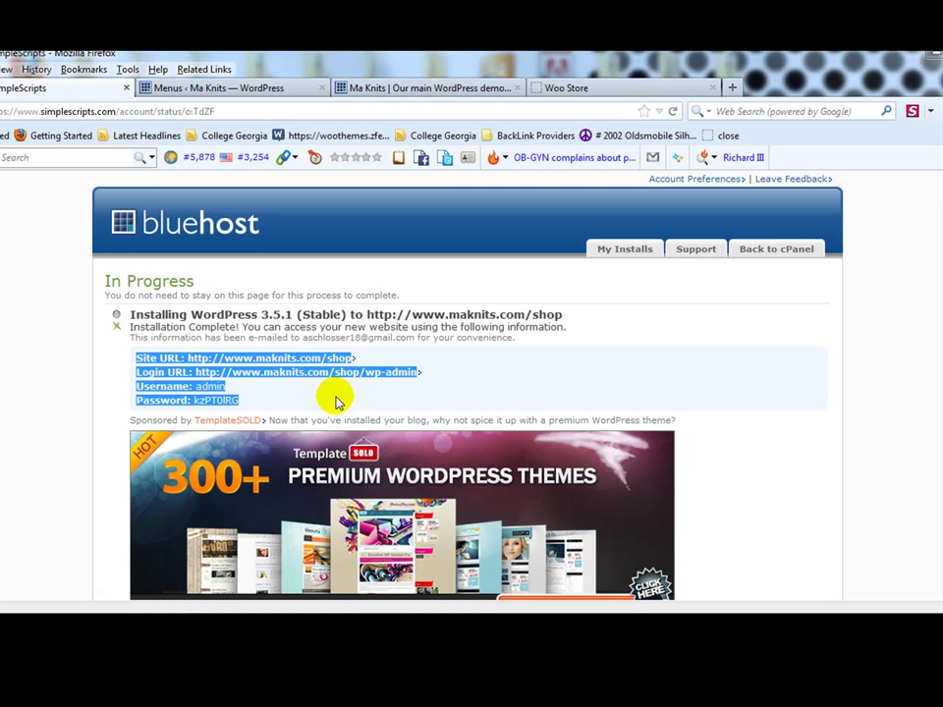
pyautogui.click(341, 398)
pyautogui.rightClick(352, 379)
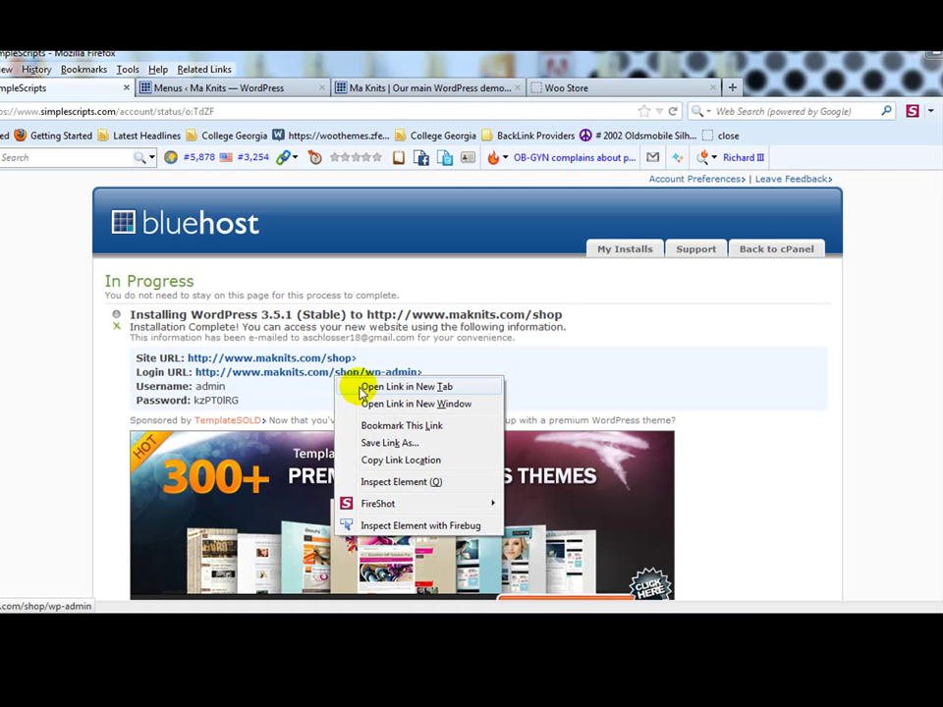
pyautogui.click(371, 385)
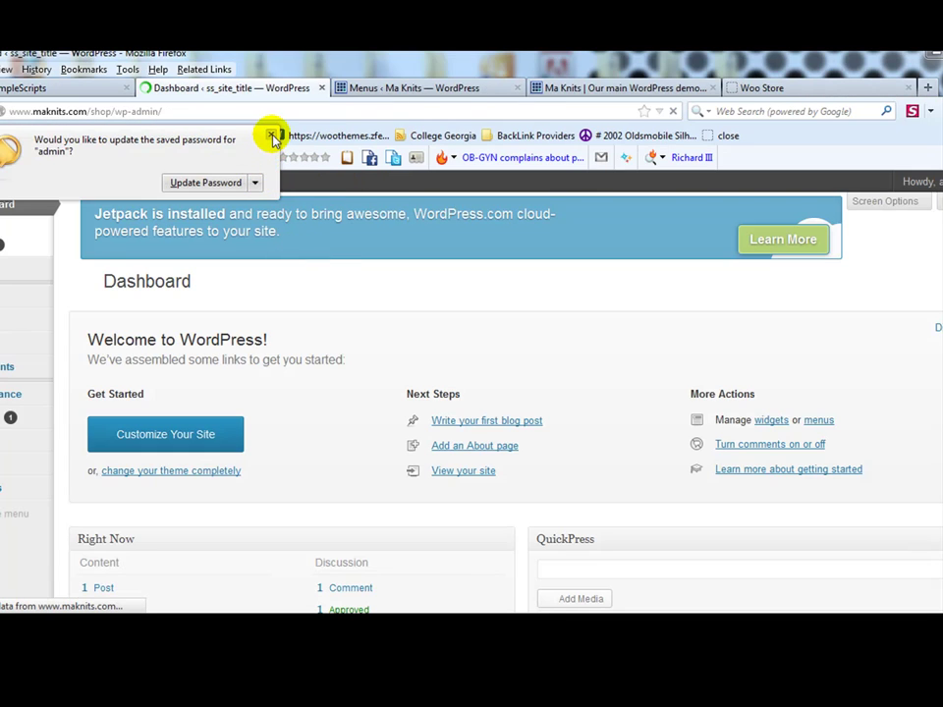
pyautogui.click(273, 138)
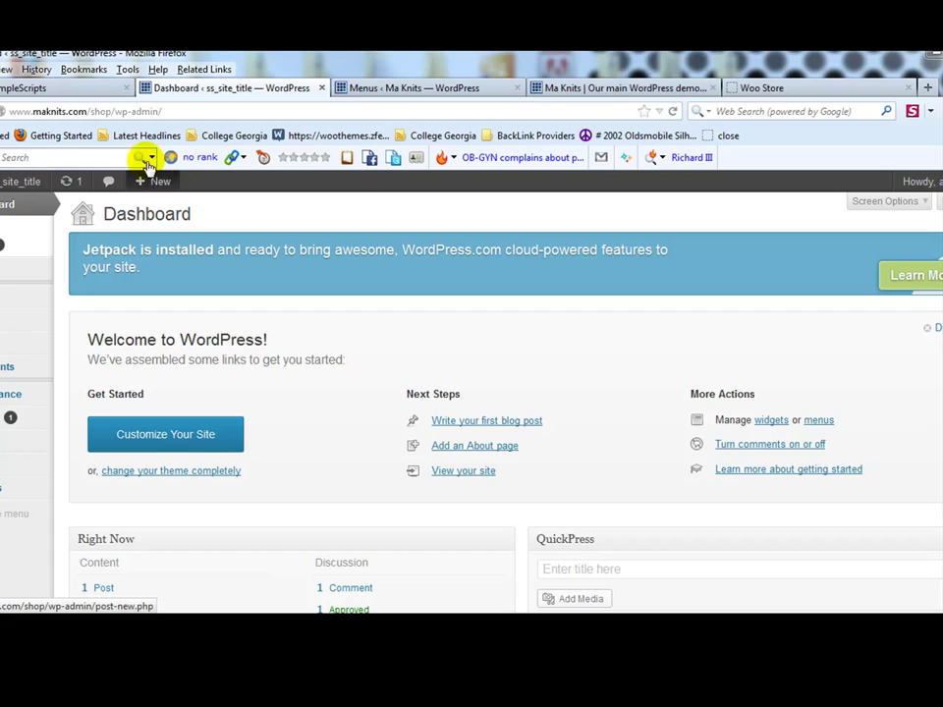
# Step: Examine the shop dashboard's address, the Woo Store theme demo and the main Ma Knits site
pyautogui.doubleClick(96, 111)
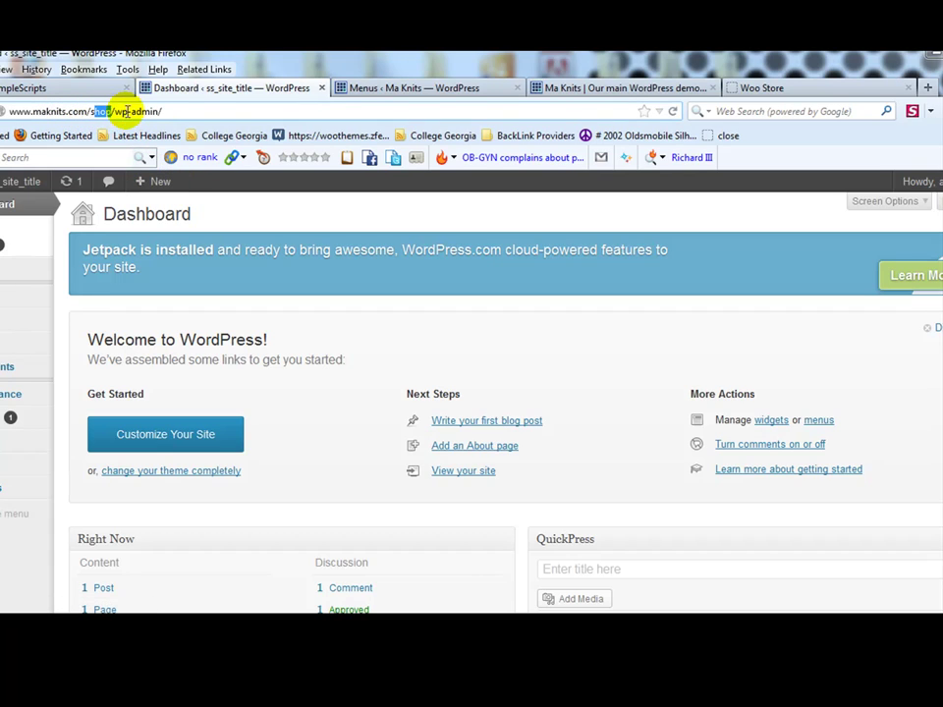
pyautogui.click(365, 430)
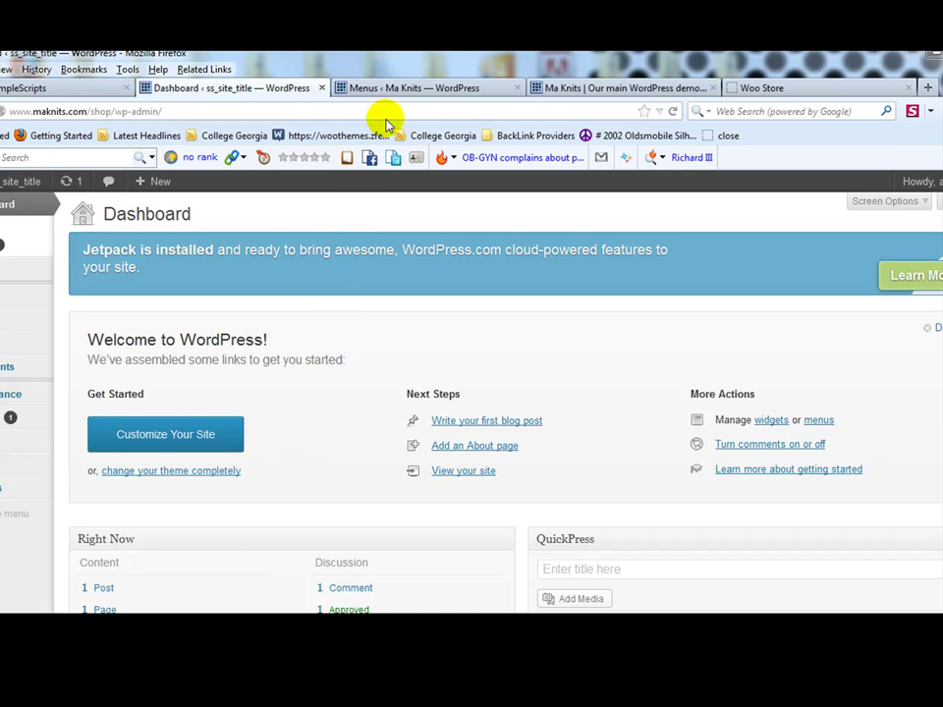
pyautogui.click(758, 91)
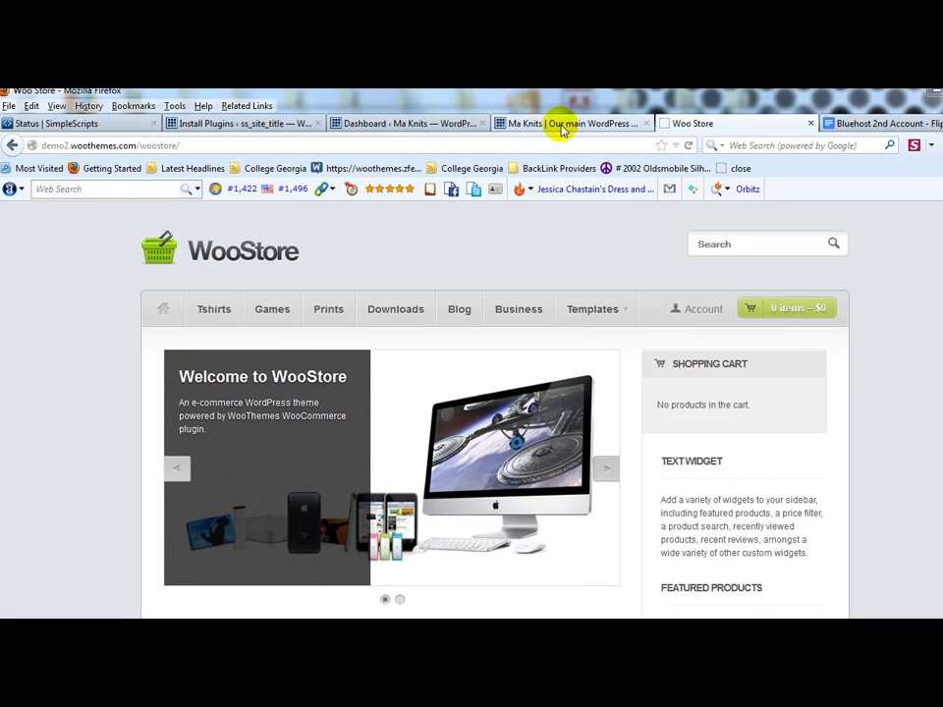
pyautogui.click(562, 126)
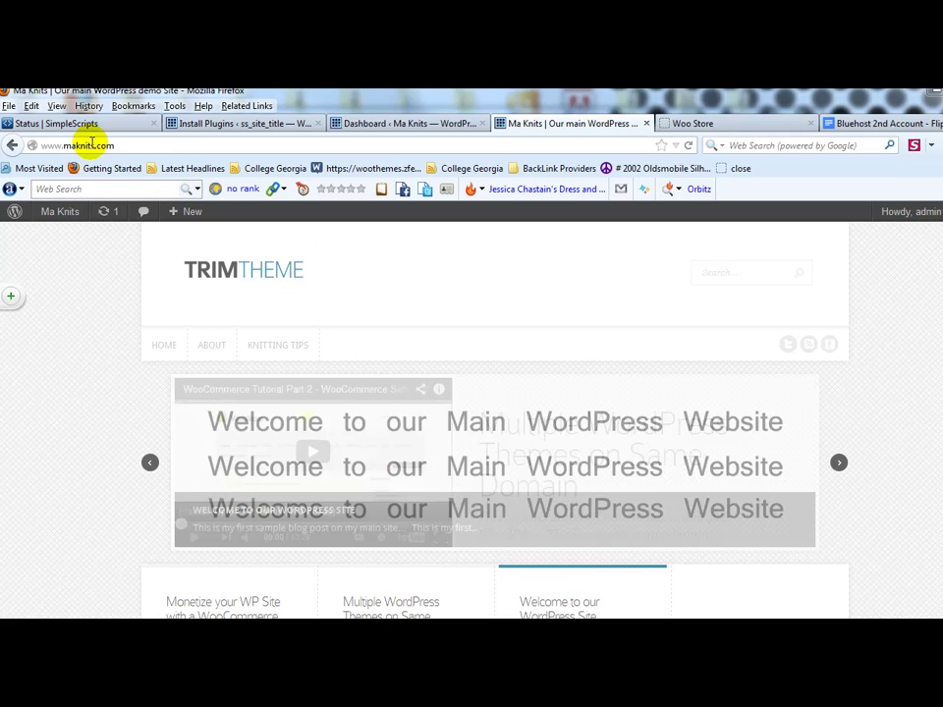
# Step: Find the plugin "WooCommerce - excelling eCommerce" by searching for woocommerce and install it on the shop site
pyautogui.click(238, 123)
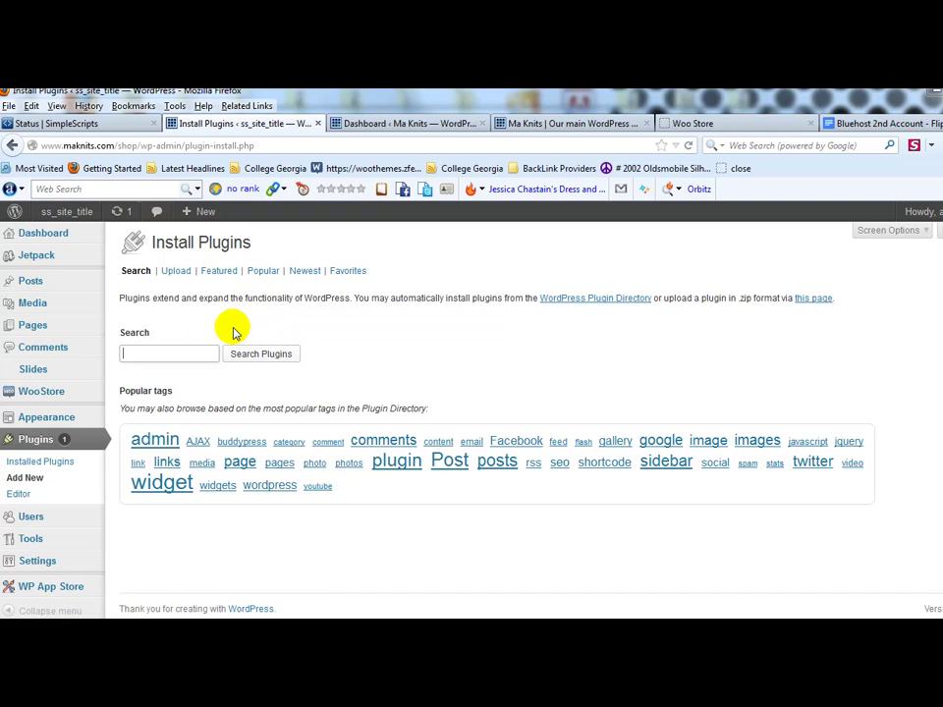
pyautogui.write('woo')
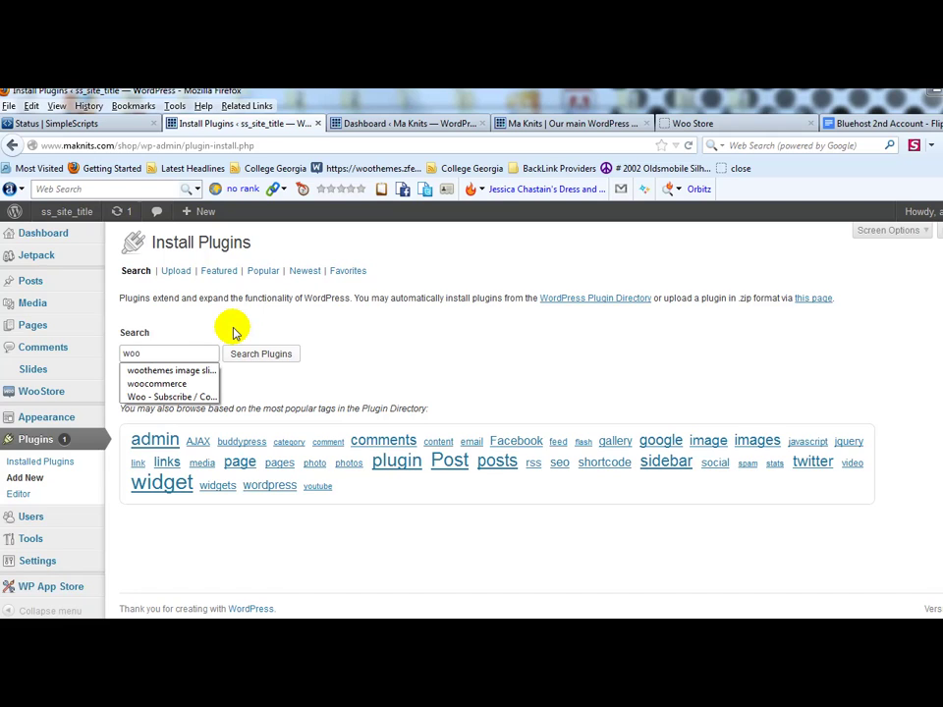
pyautogui.click(187, 384)
pyautogui.click(242, 354)
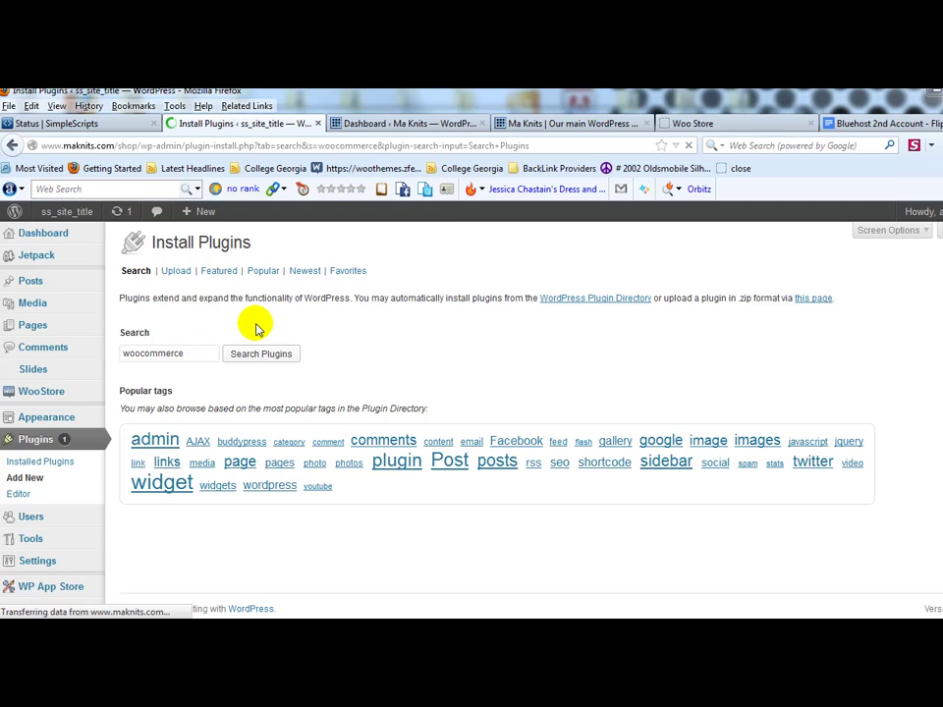
pyautogui.click(183, 366)
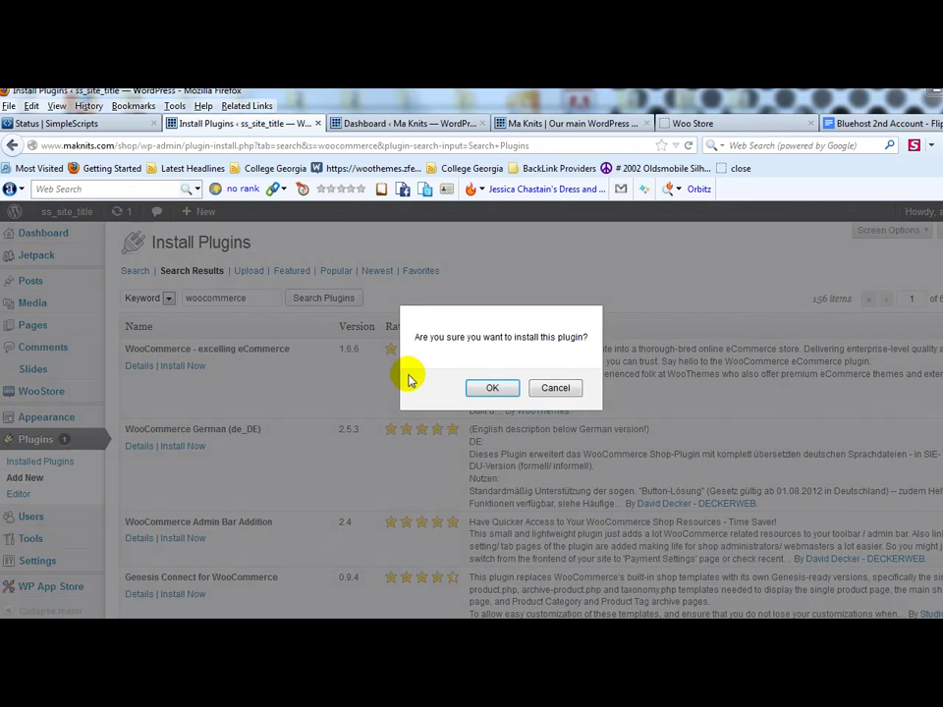
pyautogui.click(489, 386)
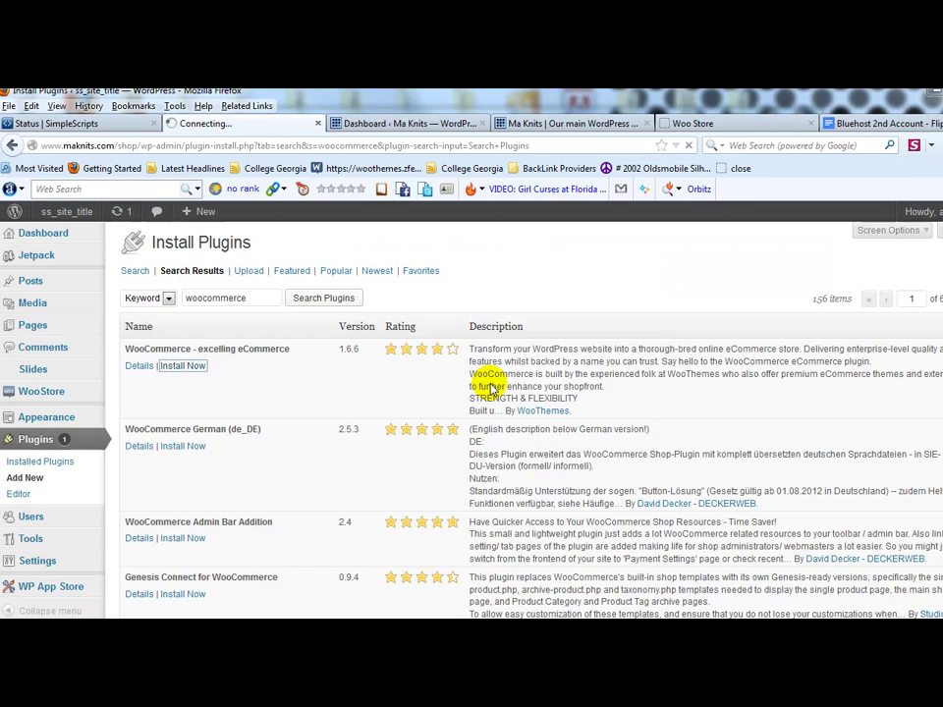
# Step: Activate the WooCommerce plugin and install the WooCommerce pages
pyautogui.click(141, 365)
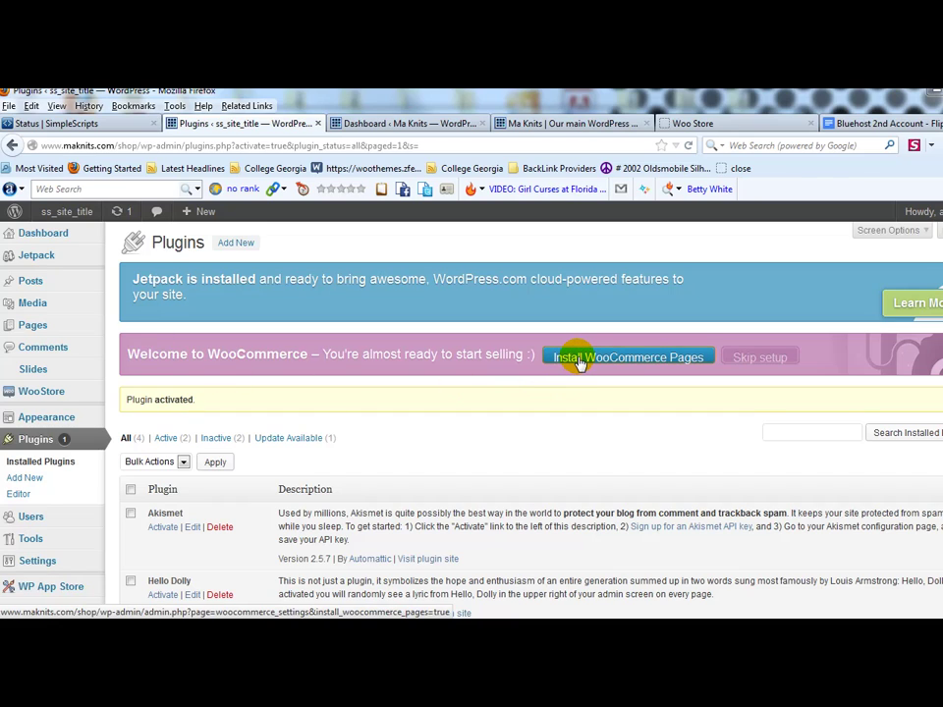
pyautogui.click(580, 361)
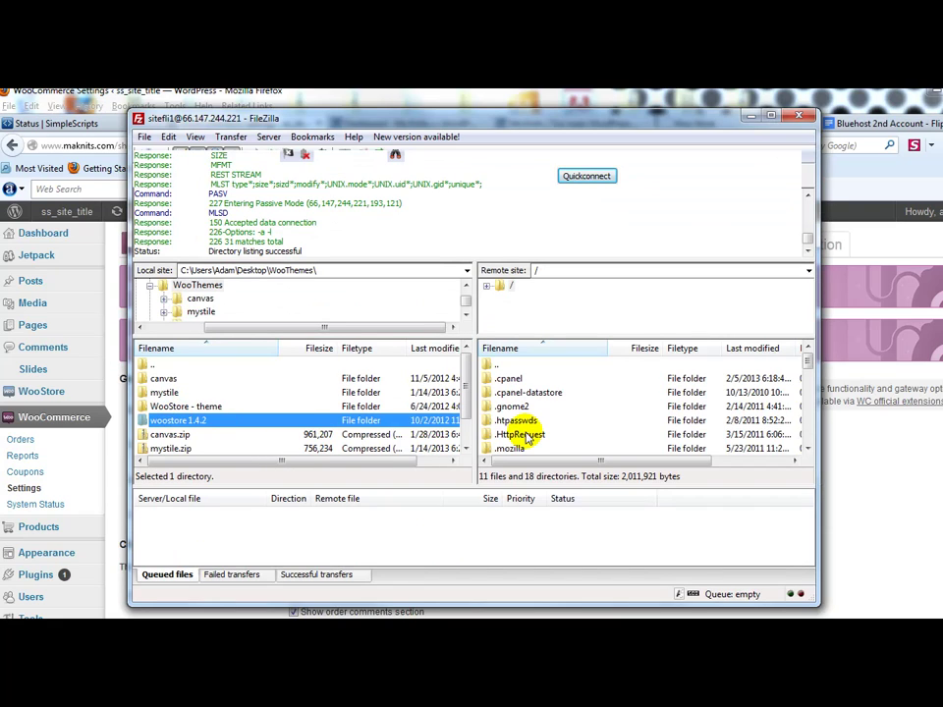
# Step: In FileZilla, upload the local woostore 1.4.2 folder into the themes folder under /public_html/maknits/shop/wp-content
pyautogui.click(520, 432)
pyautogui.scroll(-2, 531, 432)
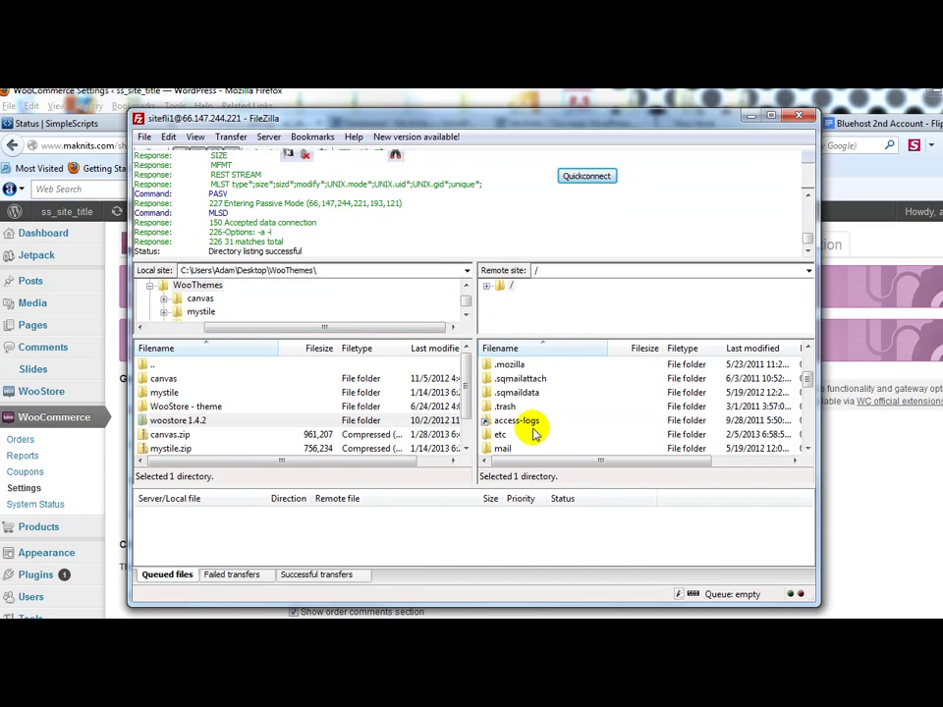
pyautogui.scroll(-3, 531, 432)
pyautogui.doubleClick(531, 447)
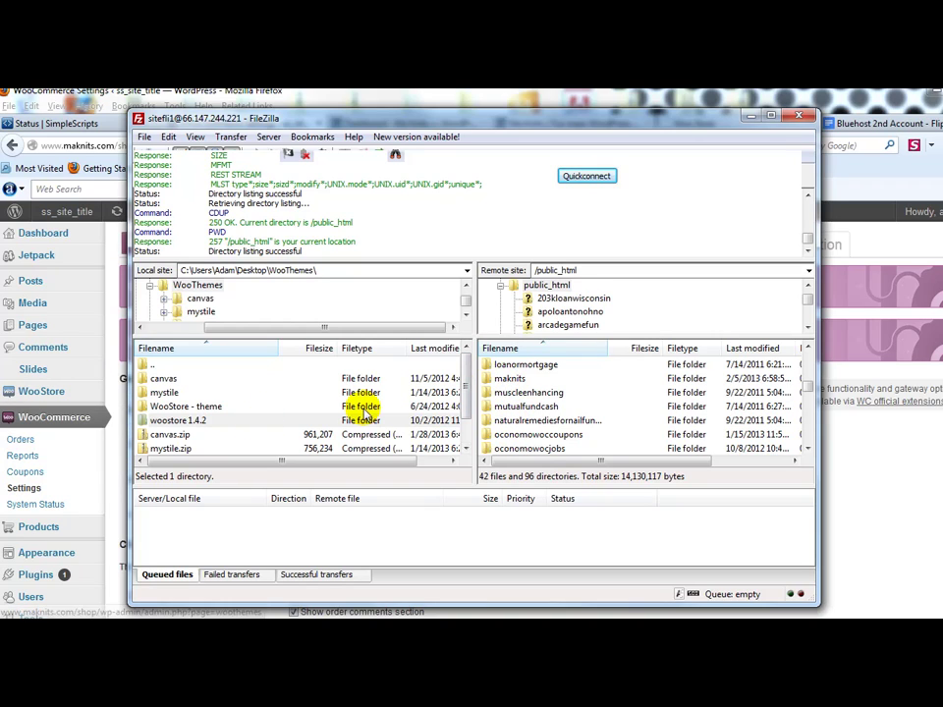
pyautogui.doubleClick(510, 379)
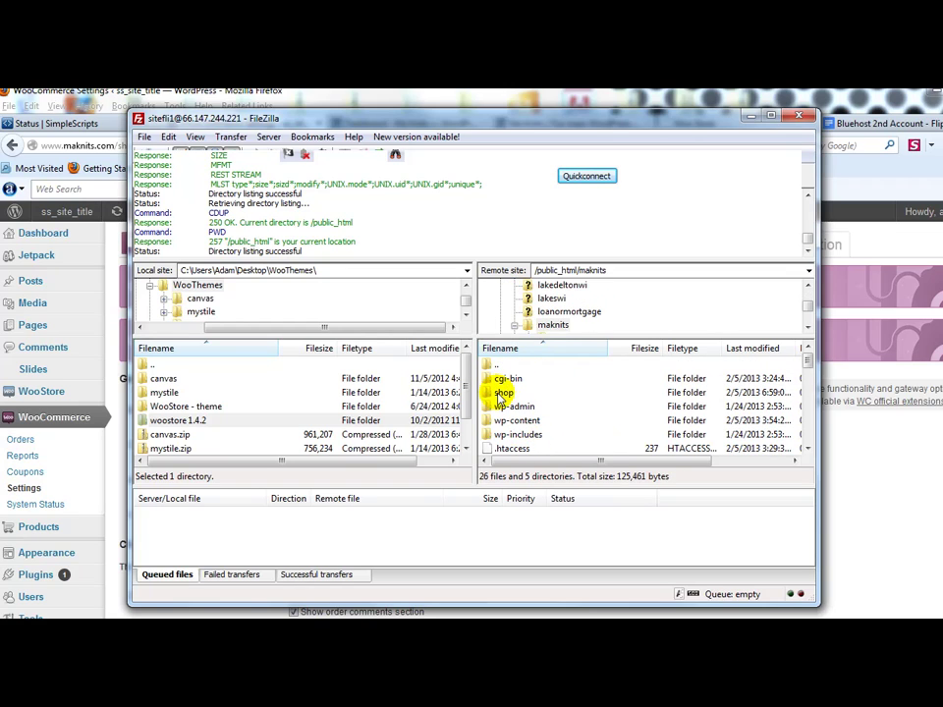
pyautogui.doubleClick(503, 393)
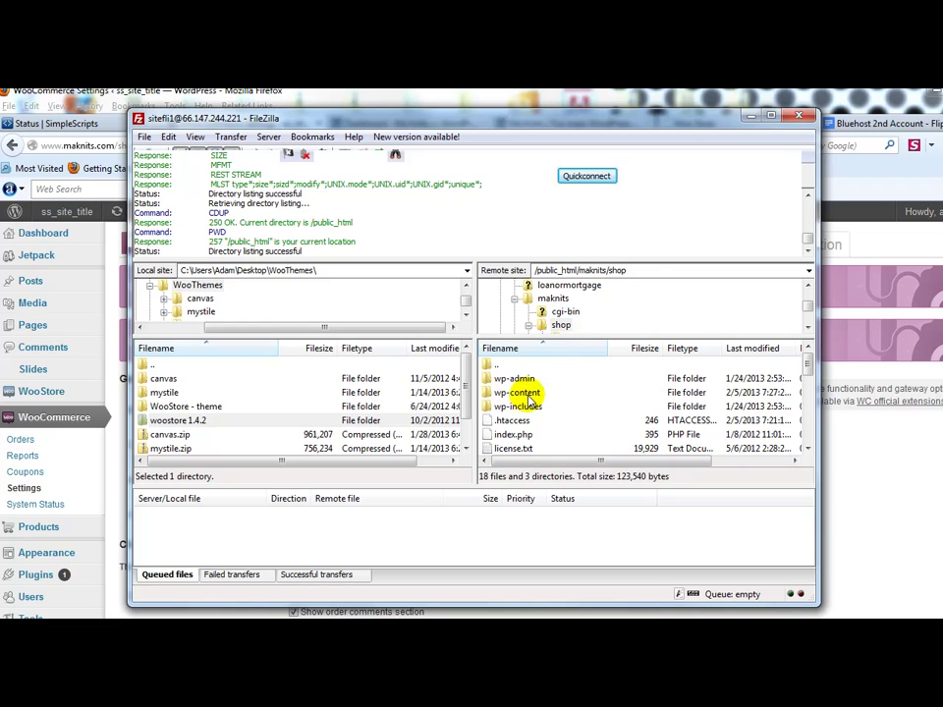
pyautogui.doubleClick(520, 393)
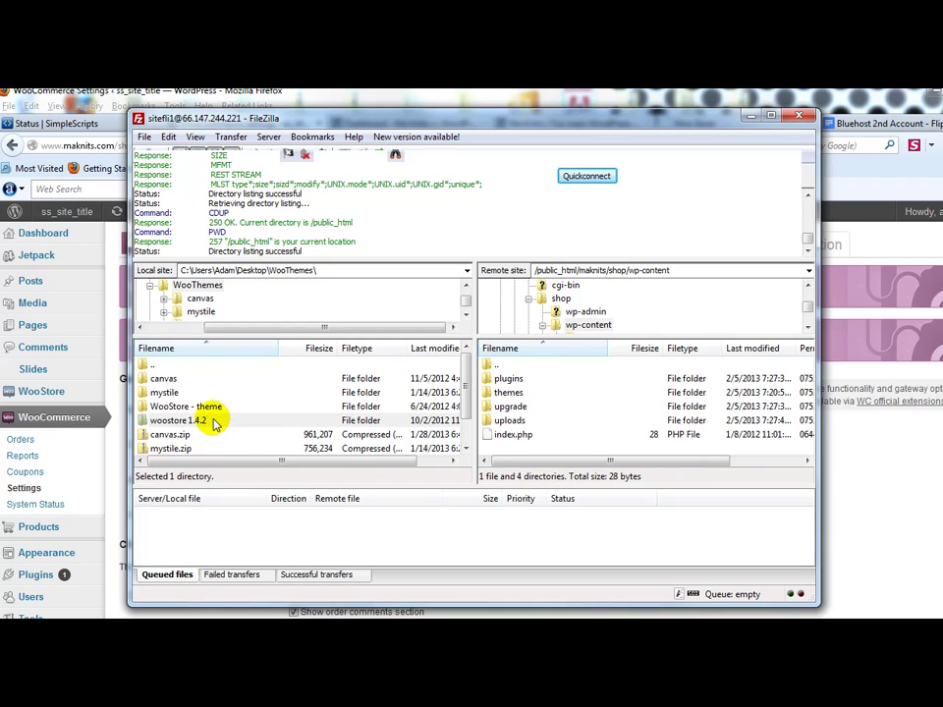
pyautogui.click(174, 423)
pyautogui.moveTo(157, 424); pyautogui.dragTo(501, 399)
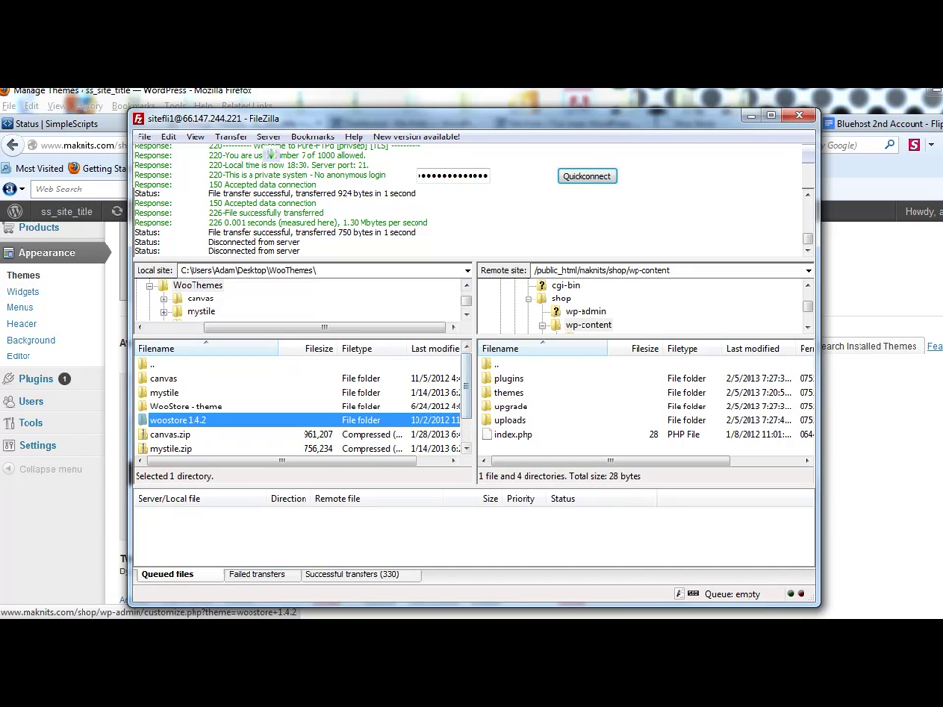
# Step: Return to the shop's theme management in Firefox and activate the WooStore theme
pyautogui.click(448, 98)
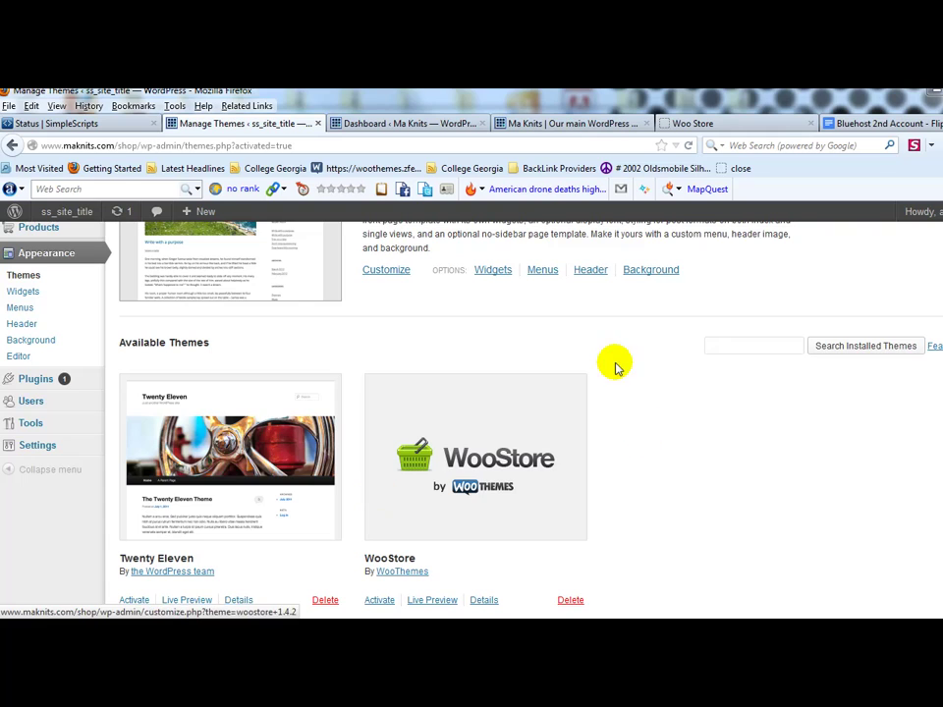
pyautogui.scroll(3, 492, 354)
pyautogui.scroll(-3, 378, 363)
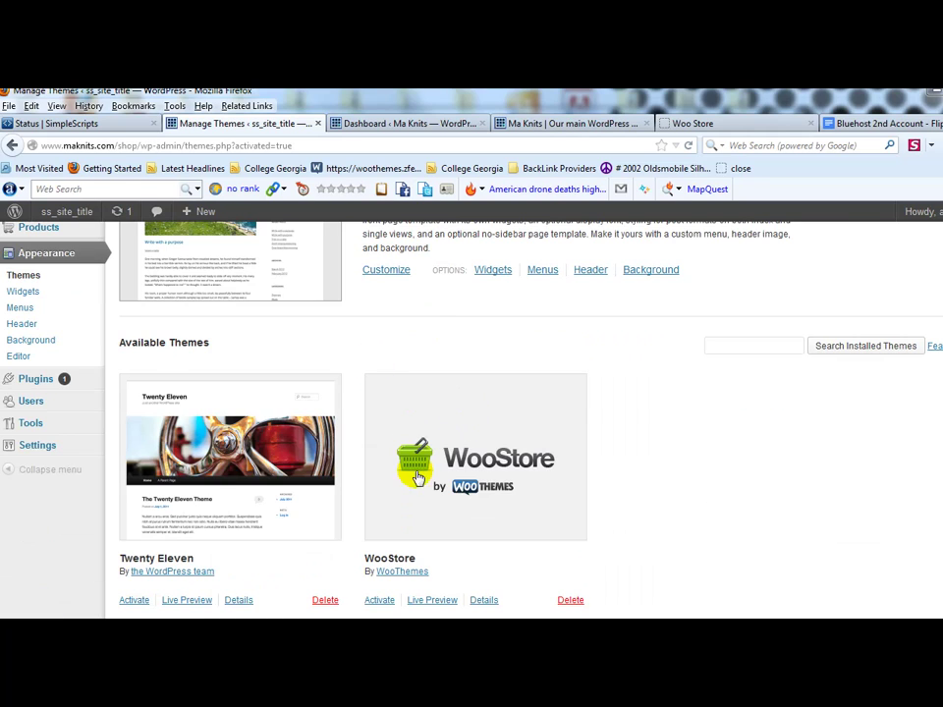
pyautogui.scroll(-1, 388, 589)
pyautogui.click(379, 535)
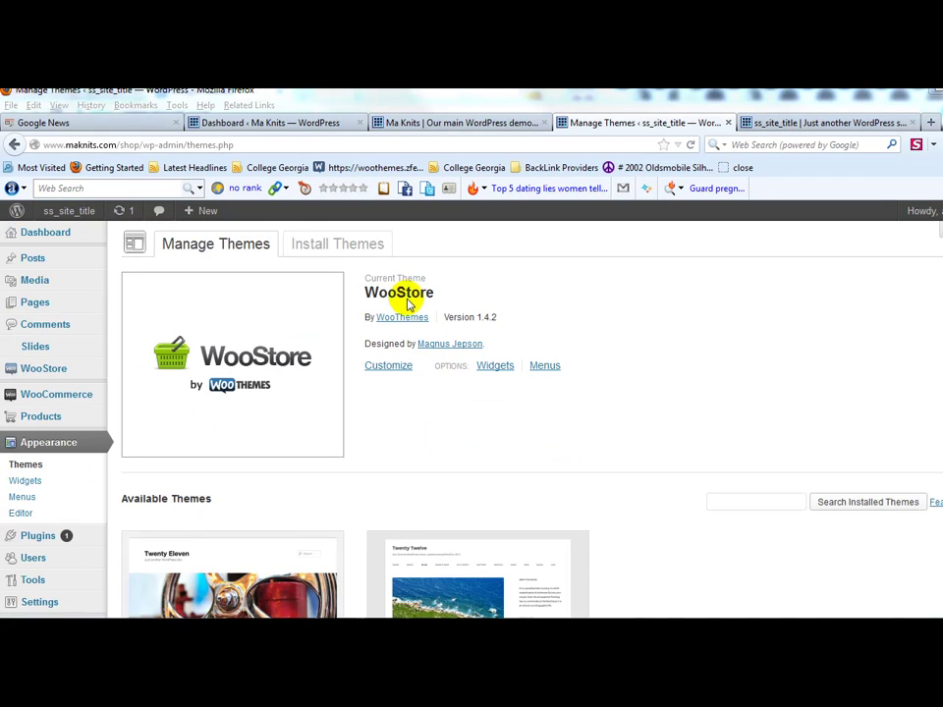
# Step: View the shop front end at maknits.com/shop and compare it with the main Ma Knits home page
pyautogui.click(806, 122)
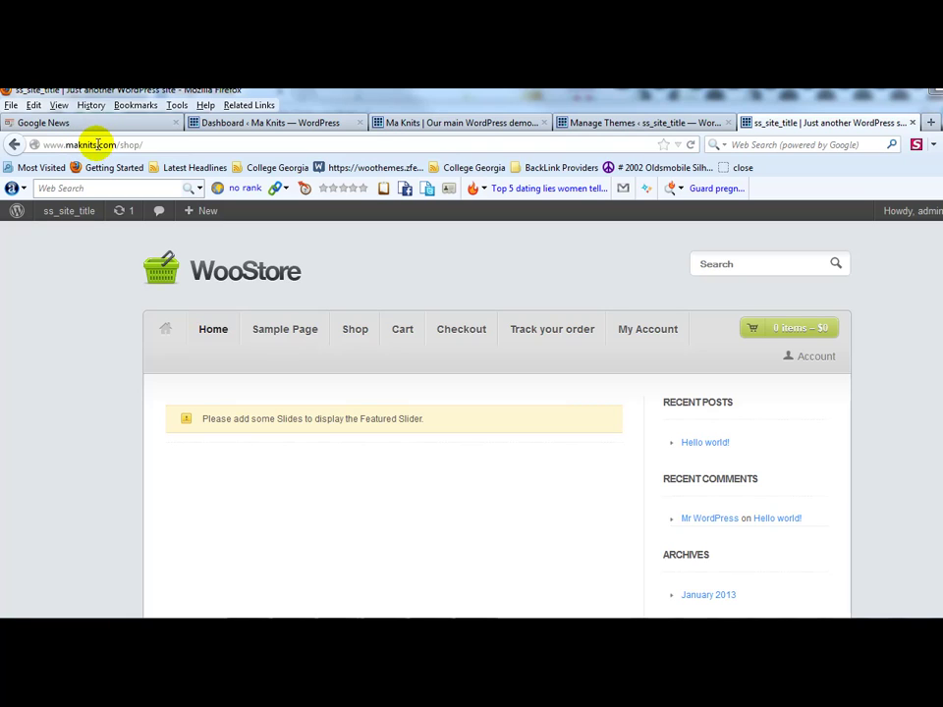
pyautogui.moveTo(98, 145); pyautogui.dragTo(143, 144)
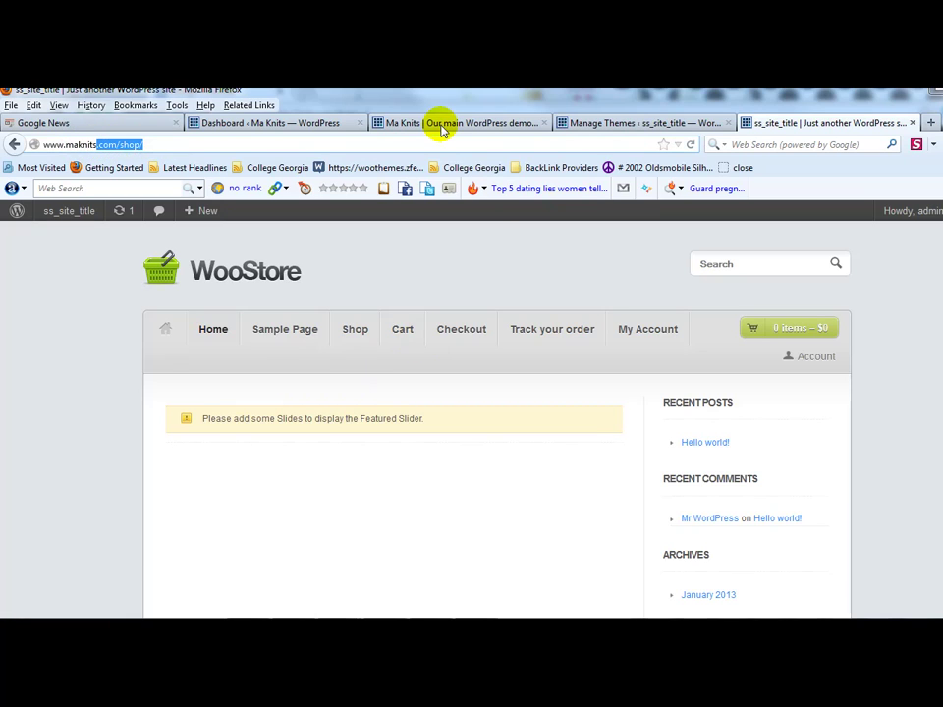
pyautogui.click(407, 122)
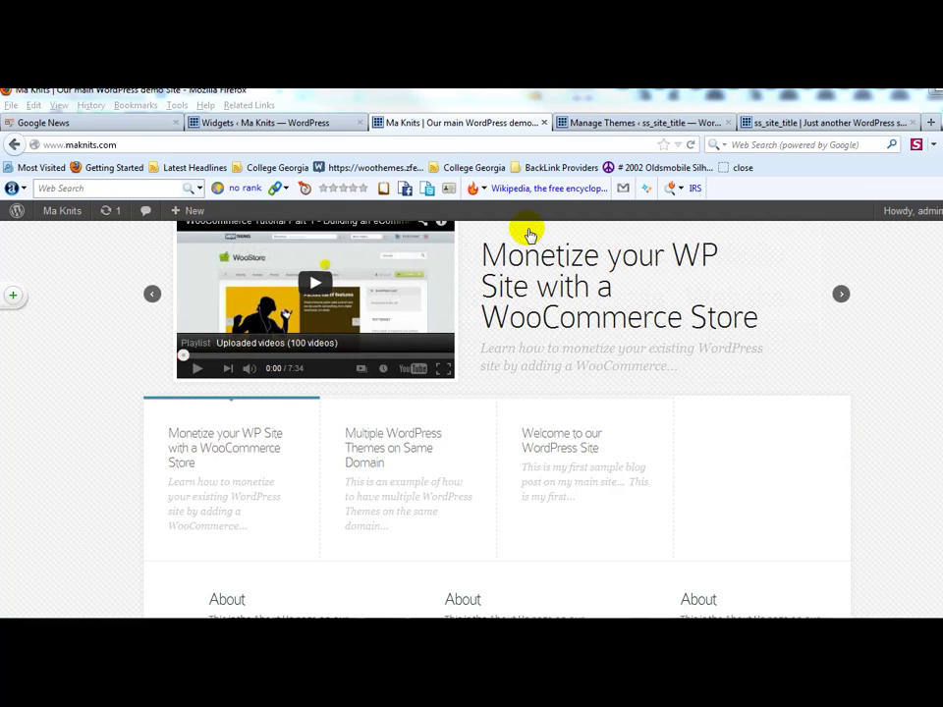
# Step: Open the main site's menu settings and examine the URL of the Shop custom menu item
pyautogui.click(310, 124)
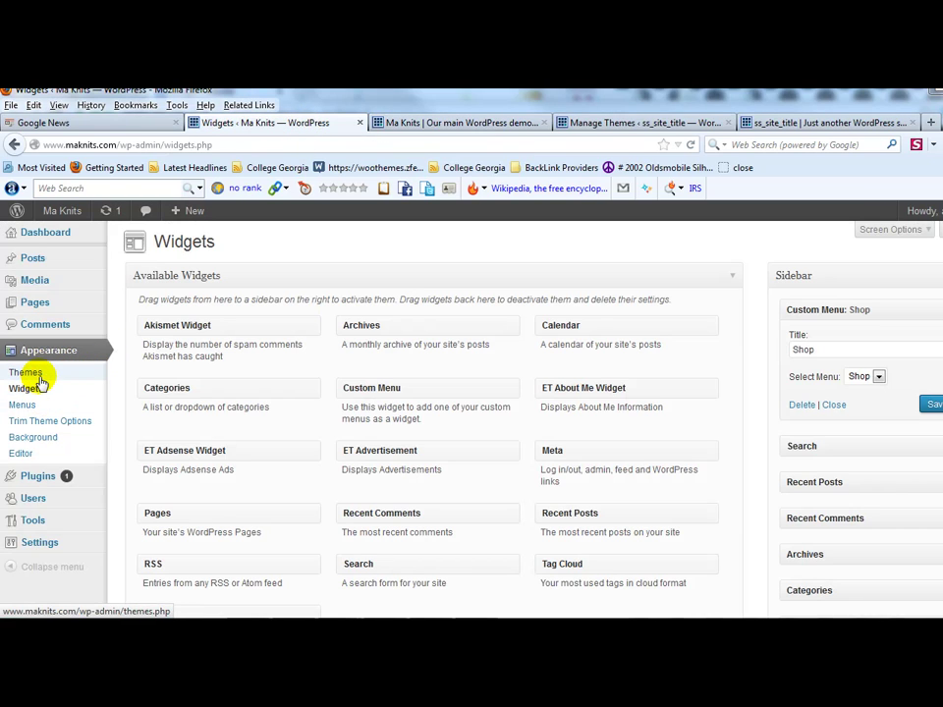
pyautogui.click(22, 404)
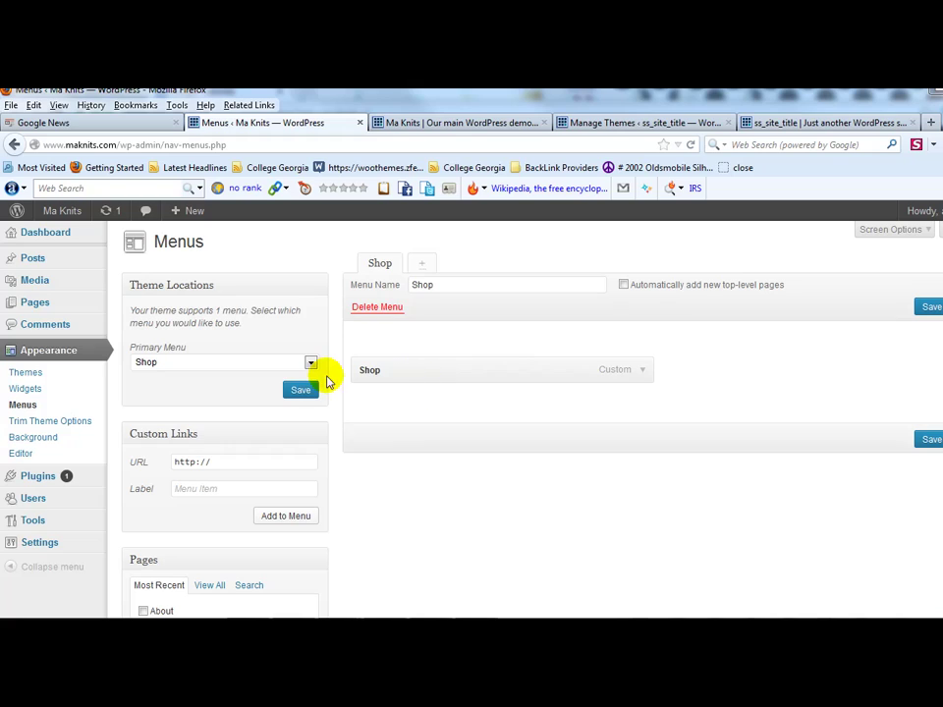
pyautogui.click(641, 371)
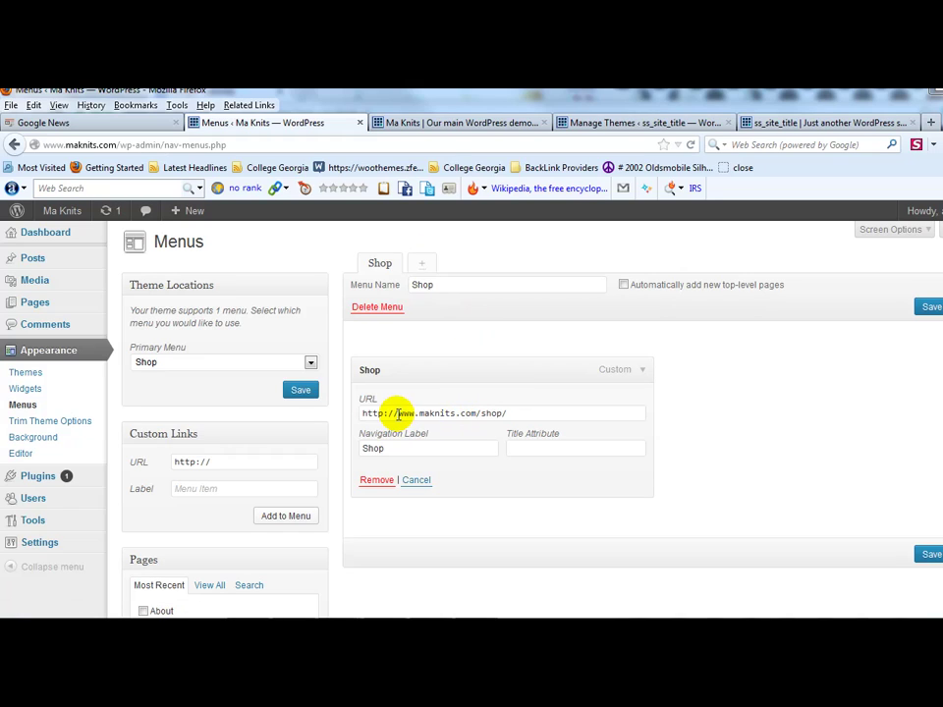
pyautogui.moveTo(398, 414); pyautogui.dragTo(496, 412)
pyautogui.click(516, 413)
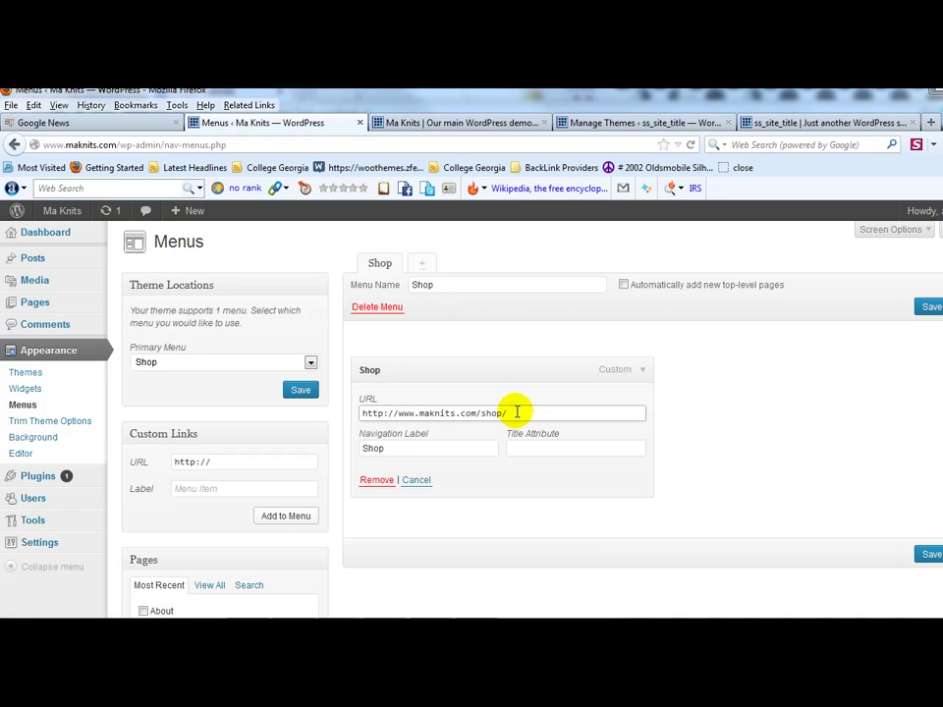
# Step: Check the Shop menu item's URL against the address of the shop front end and collapse the item's details
pyautogui.click(825, 123)
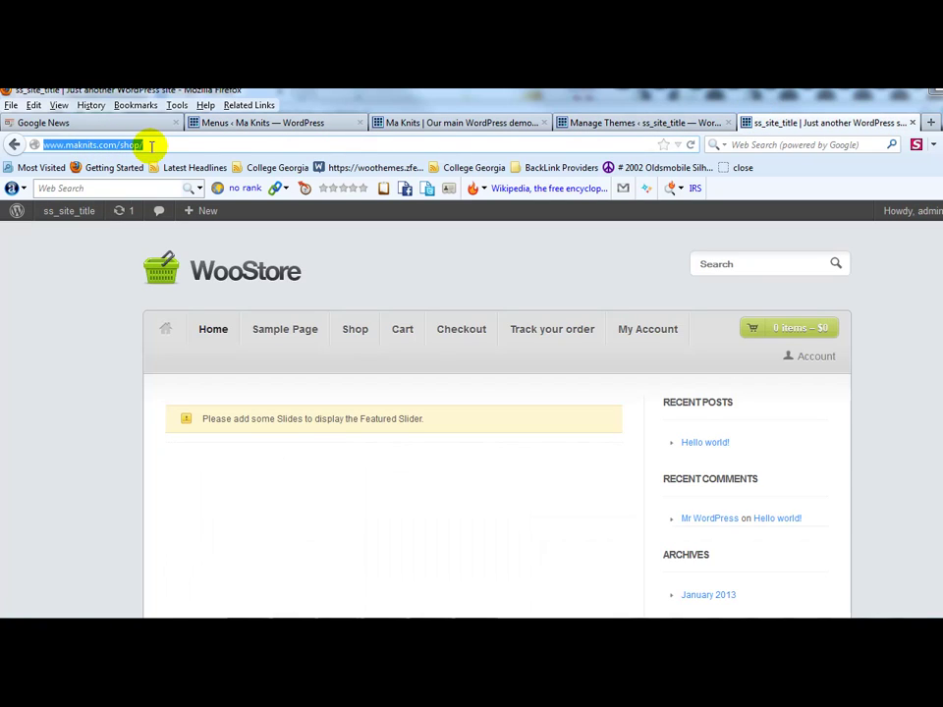
pyautogui.click(219, 124)
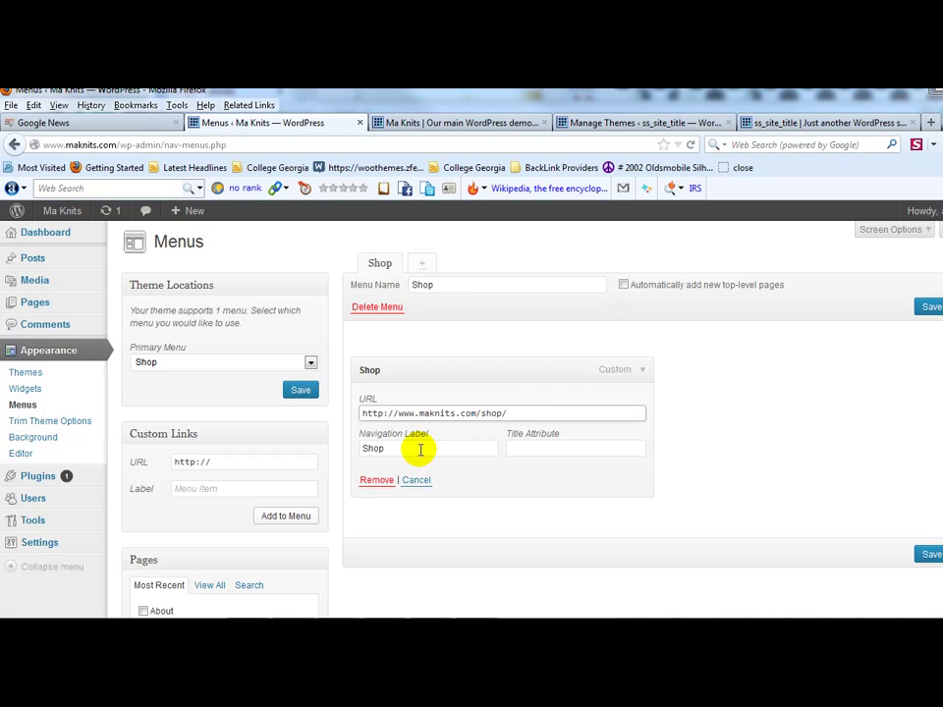
pyautogui.click(641, 374)
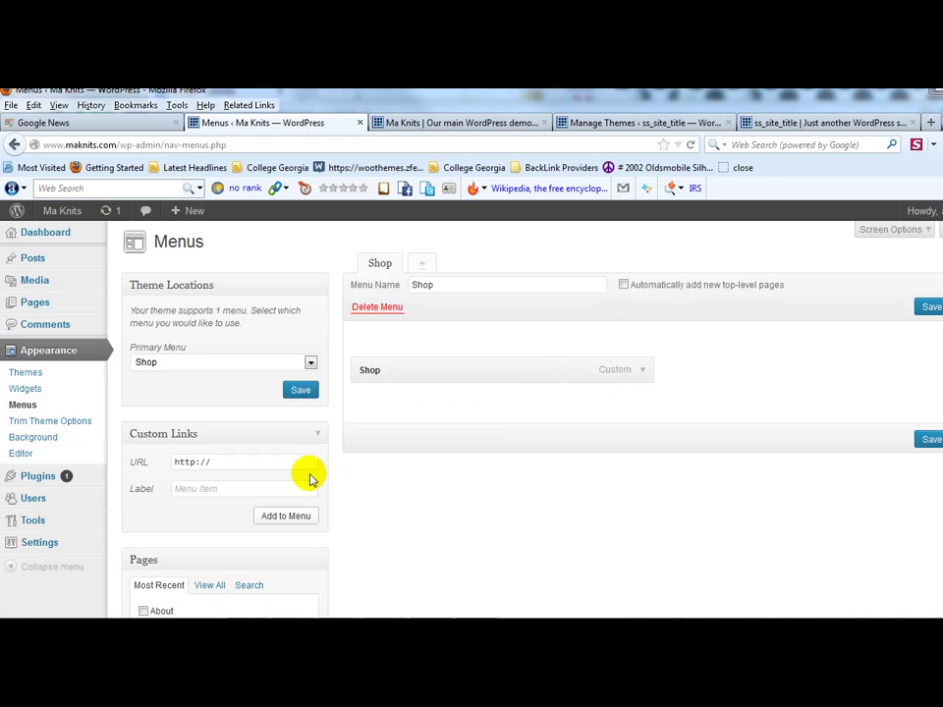
# Step: Add the About page to the Shop menu and place it above the Shop item
pyautogui.scroll(-2, 232, 539)
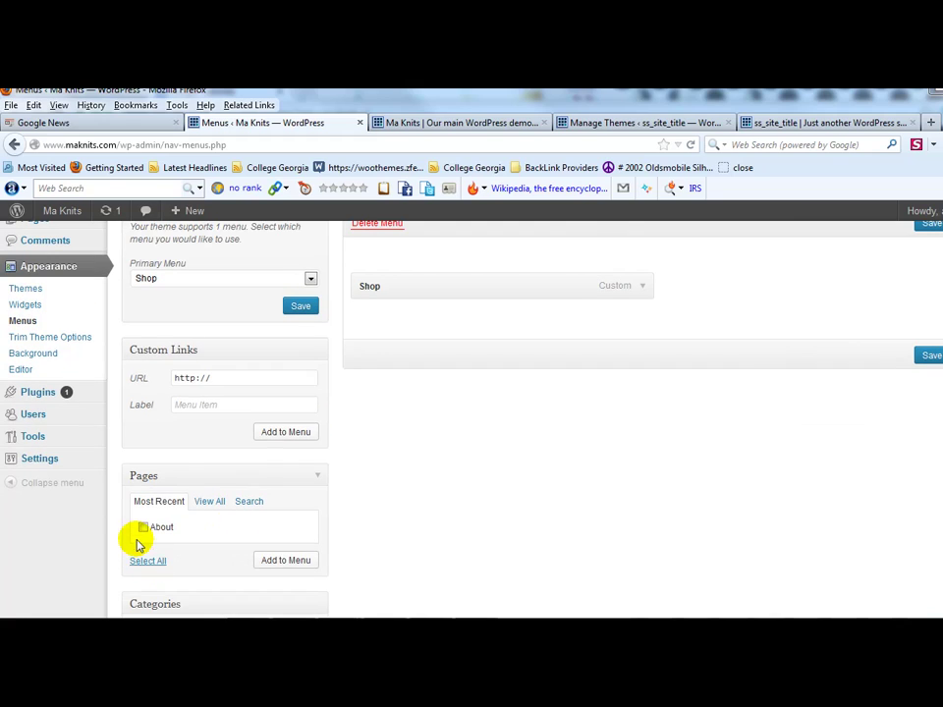
pyautogui.click(144, 529)
pyautogui.click(274, 562)
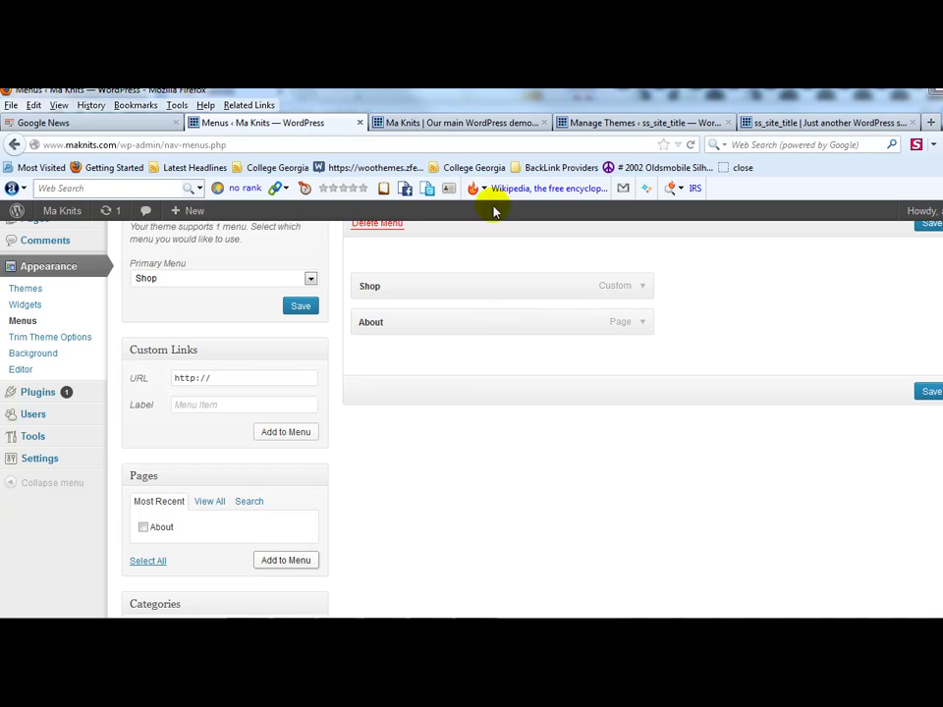
pyautogui.scroll(2, 571, 348)
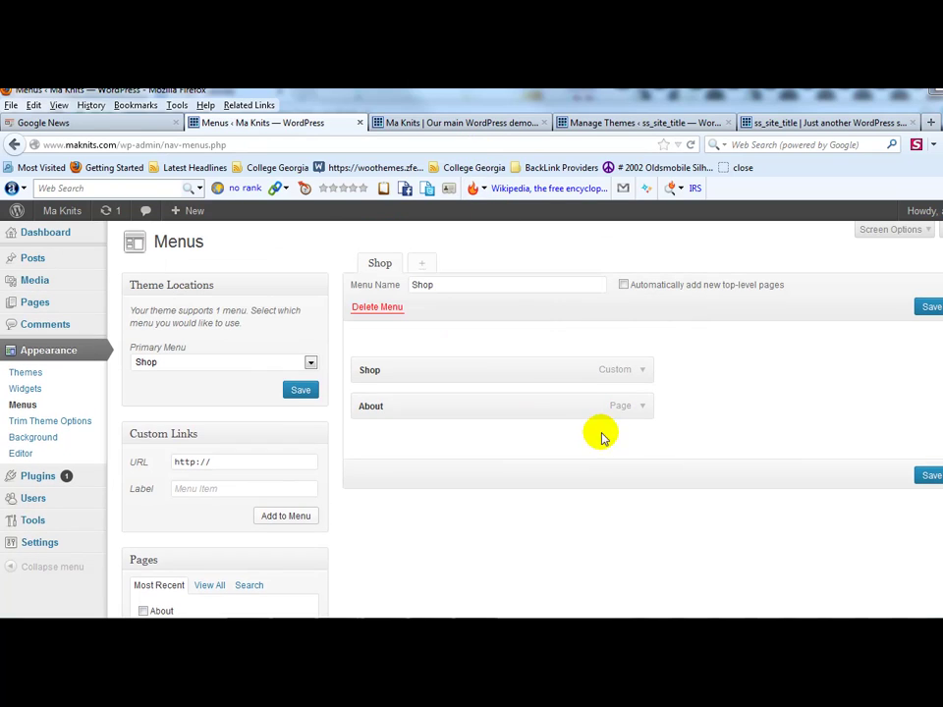
pyautogui.moveTo(586, 403); pyautogui.dragTo(588, 364)
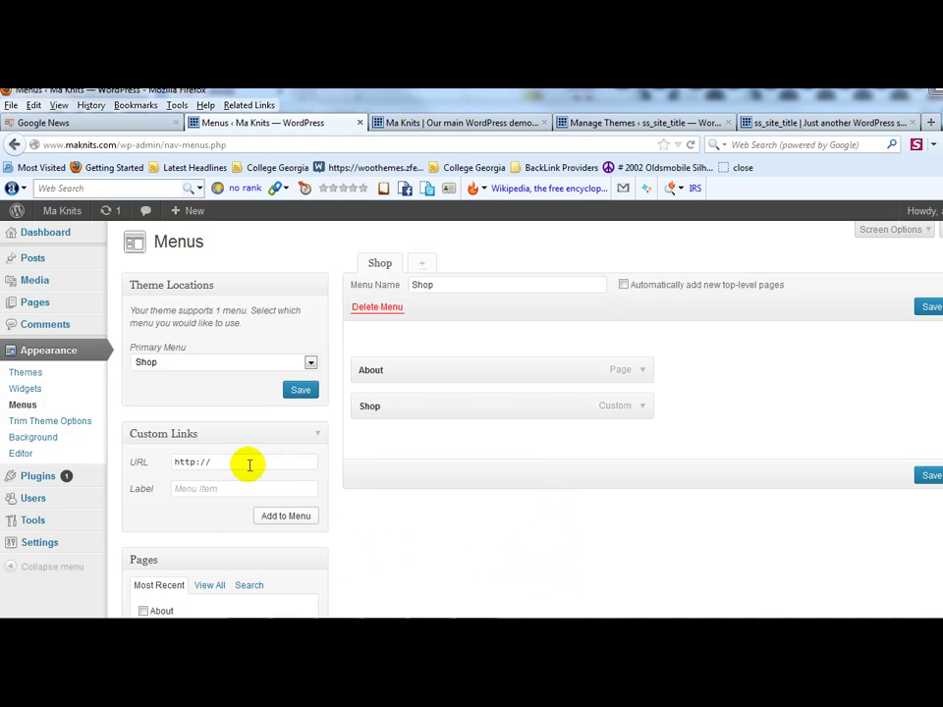
pyautogui.click(445, 123)
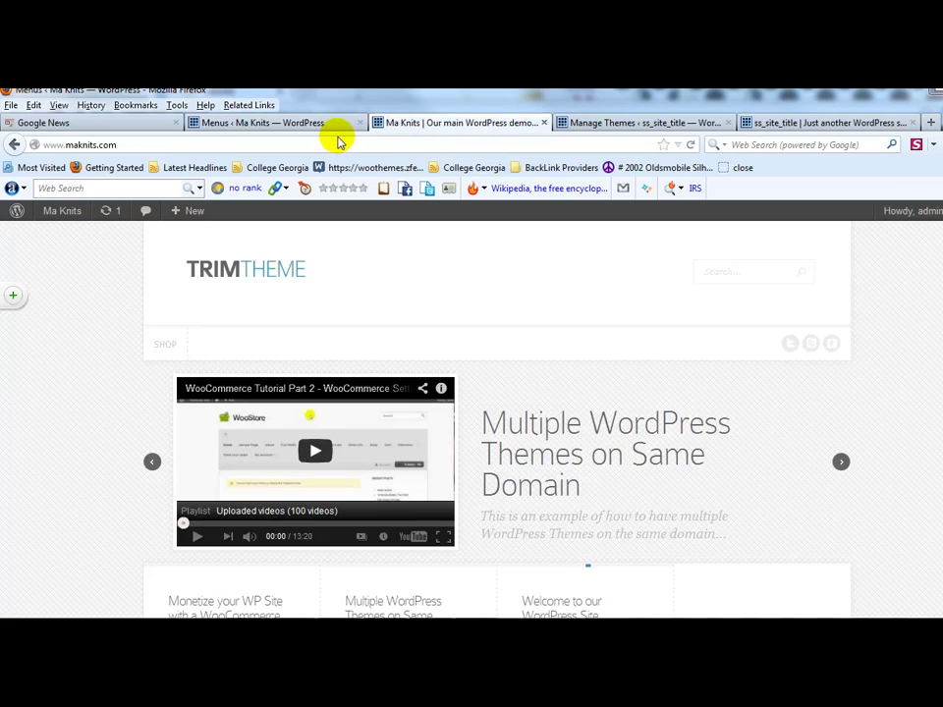
pyautogui.click(128, 144)
pyautogui.rightClick(99, 146)
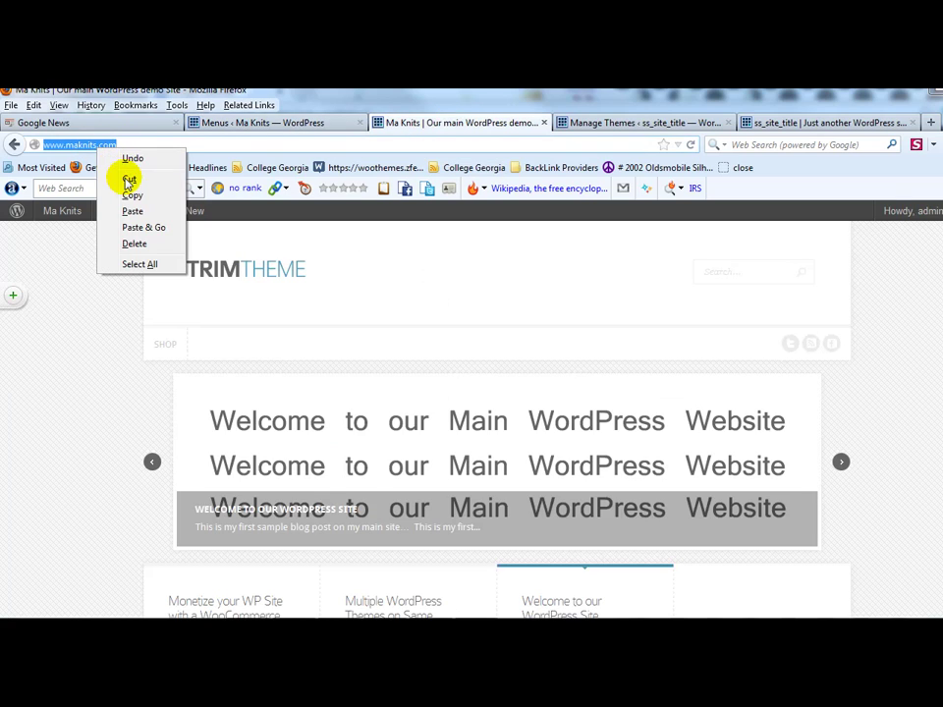
pyautogui.click(131, 196)
pyautogui.click(251, 123)
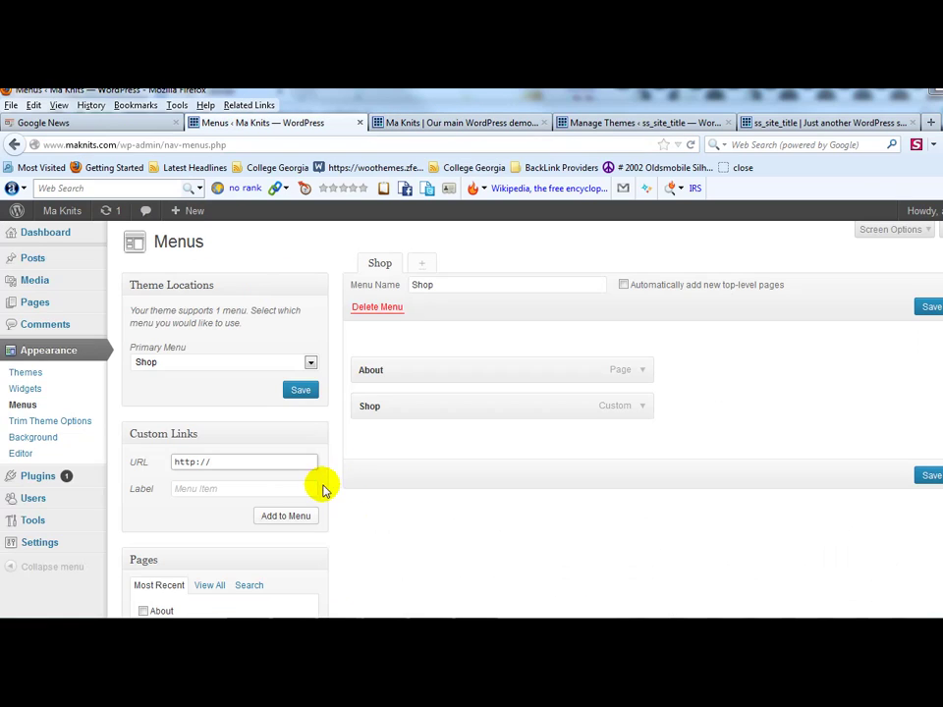
pyautogui.click(269, 487)
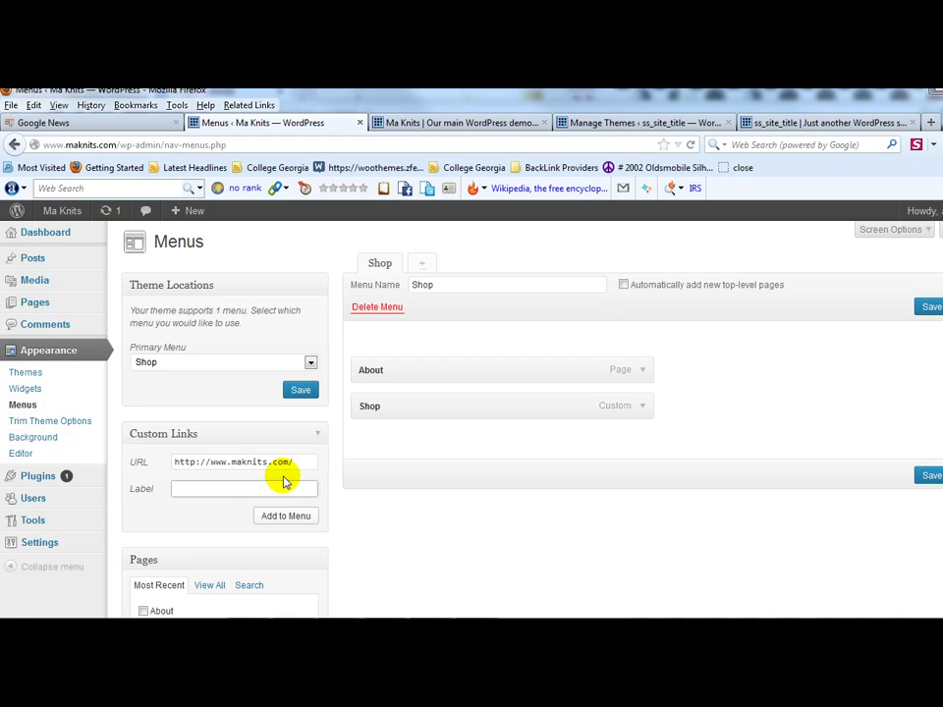
pyautogui.write('Home')
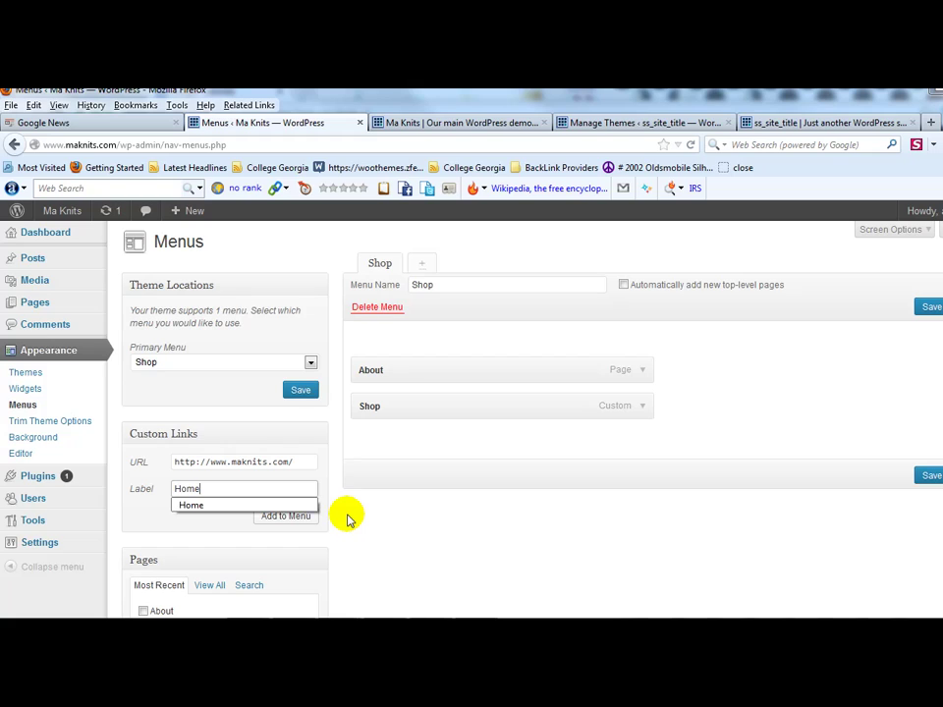
pyautogui.click(307, 521)
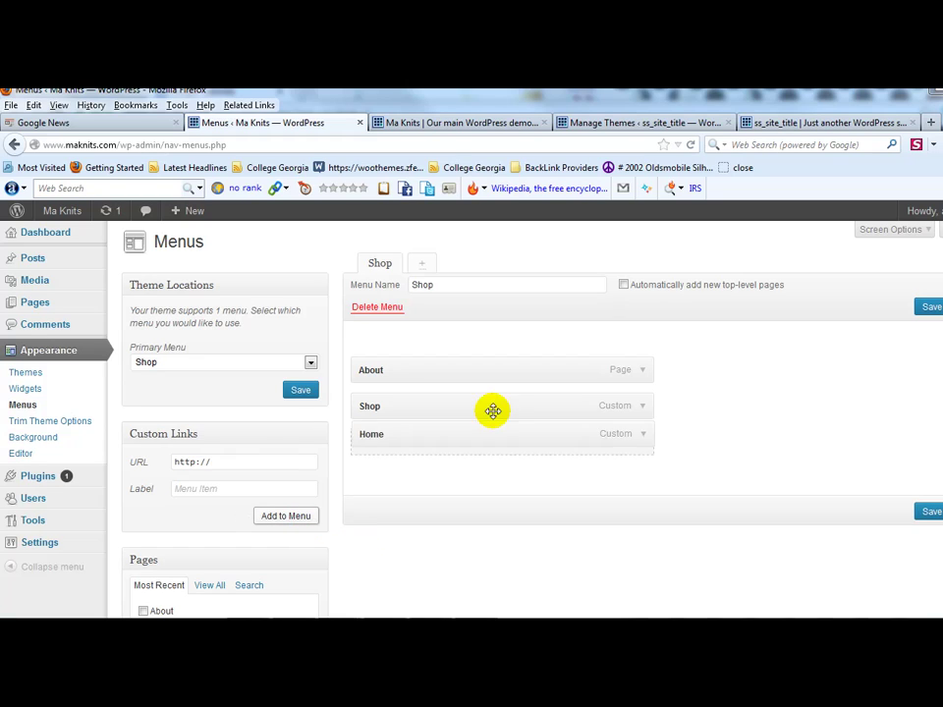
# Step: Move the Home item to the first position in the menu, above About, and save the menu
pyautogui.moveTo(492, 433); pyautogui.dragTo(482, 357)
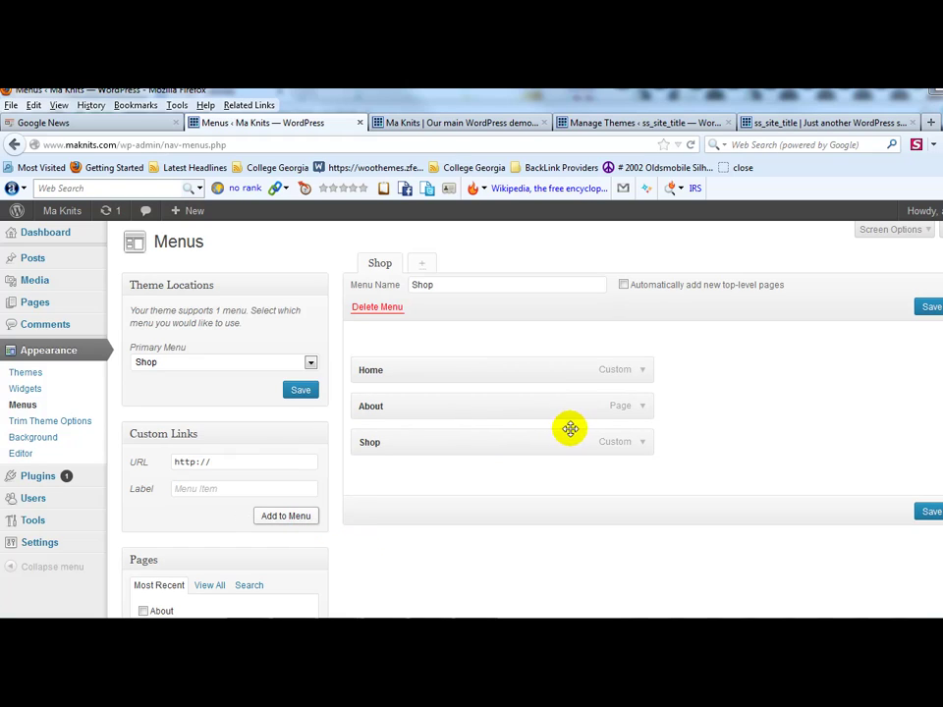
pyautogui.scroll(-1, 385, 463)
pyautogui.scroll(1, 404, 470)
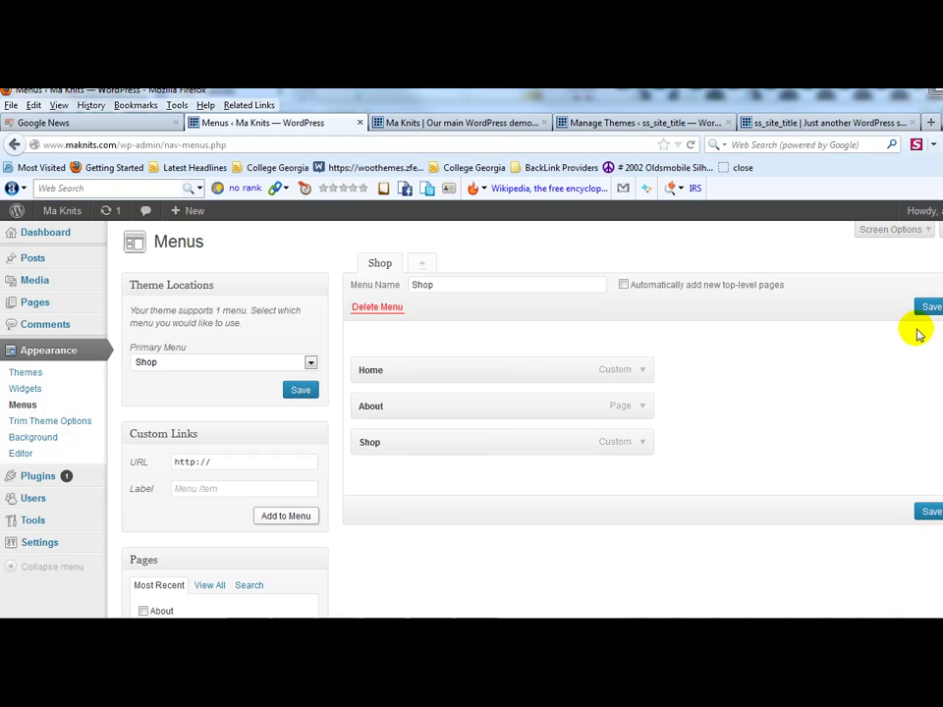
pyautogui.click(927, 307)
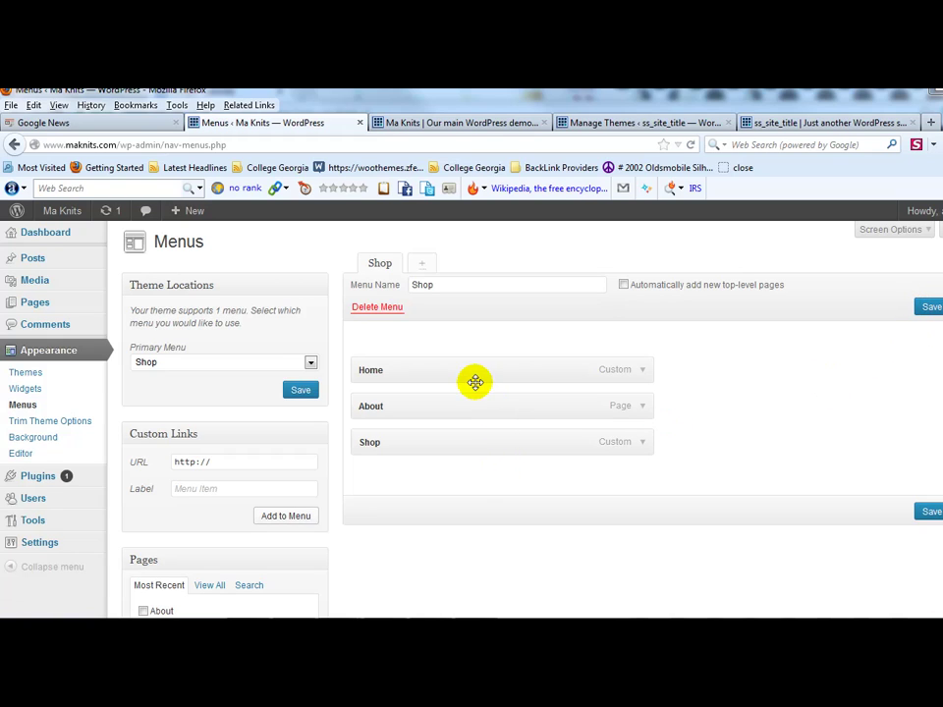
# Step: Reload the main Ma Knits home page and follow its Shop link to check the address it opens
pyautogui.click(442, 123)
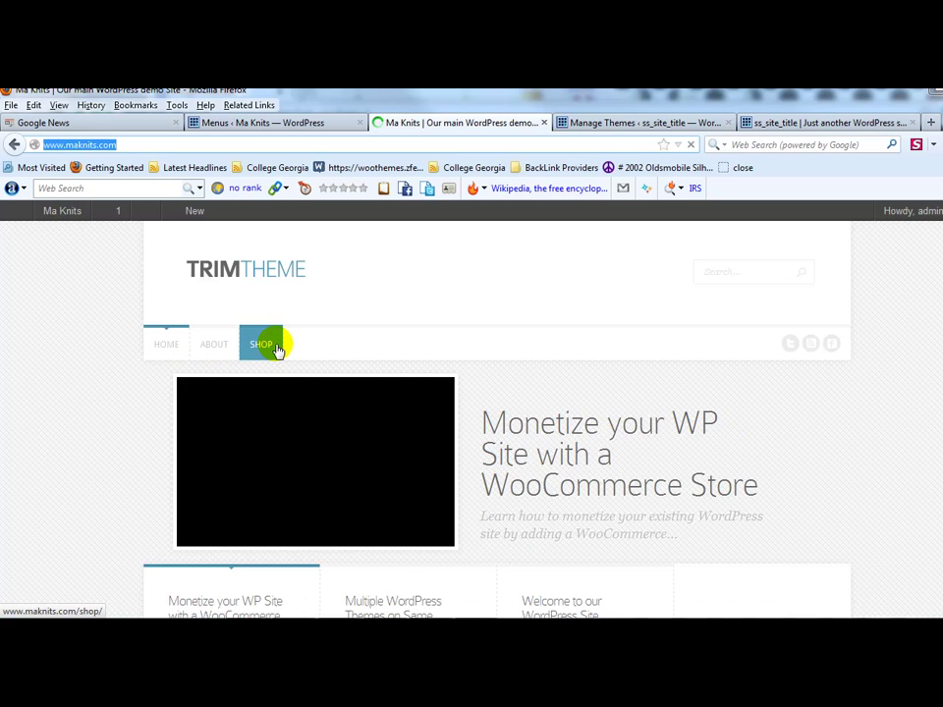
pyautogui.click(276, 349)
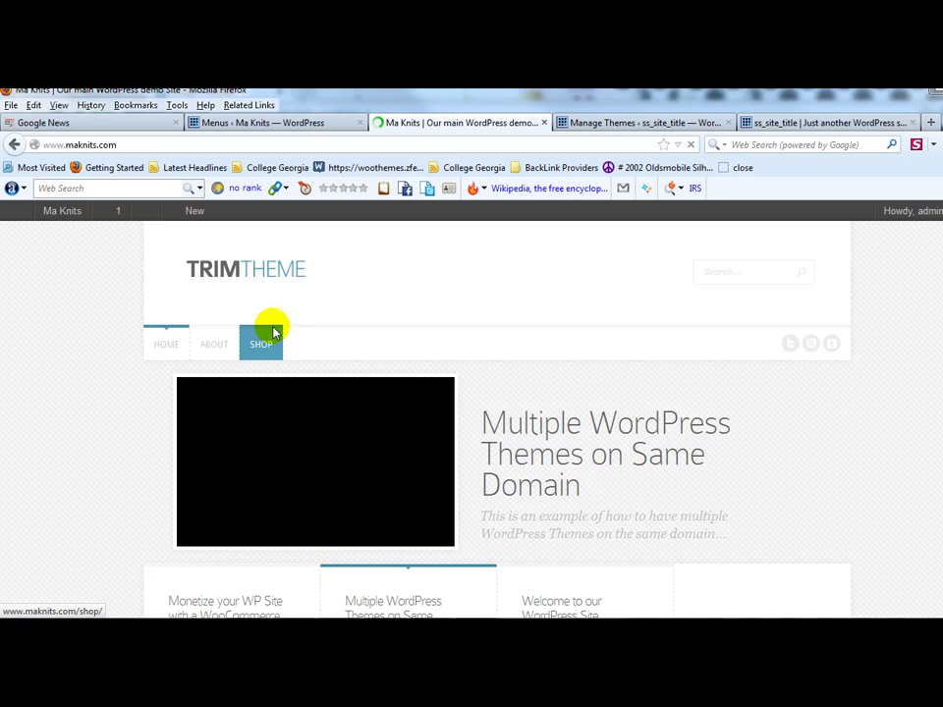
pyautogui.click(273, 332)
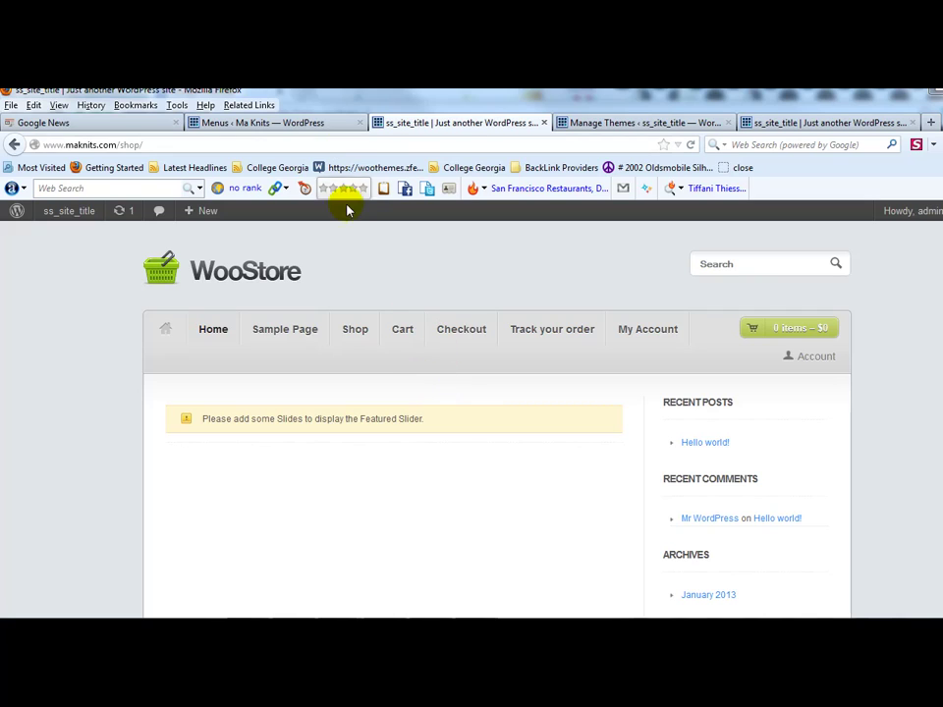
pyautogui.click(84, 144)
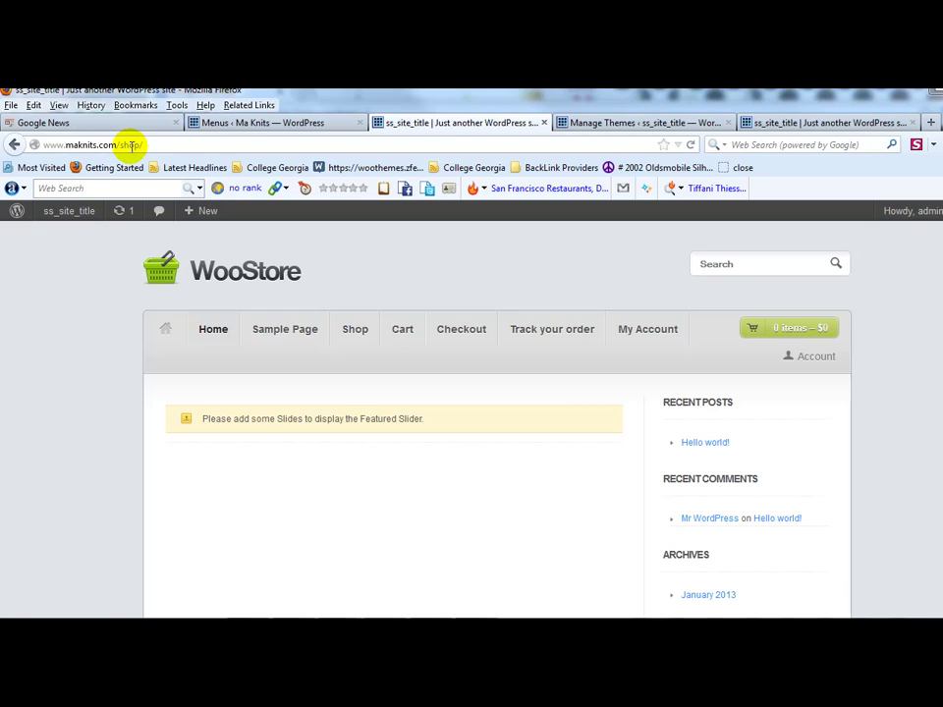
# Step: Compare the main site's Home, About and Shop menu items with the navigation on the WooStore front end
pyautogui.click(236, 125)
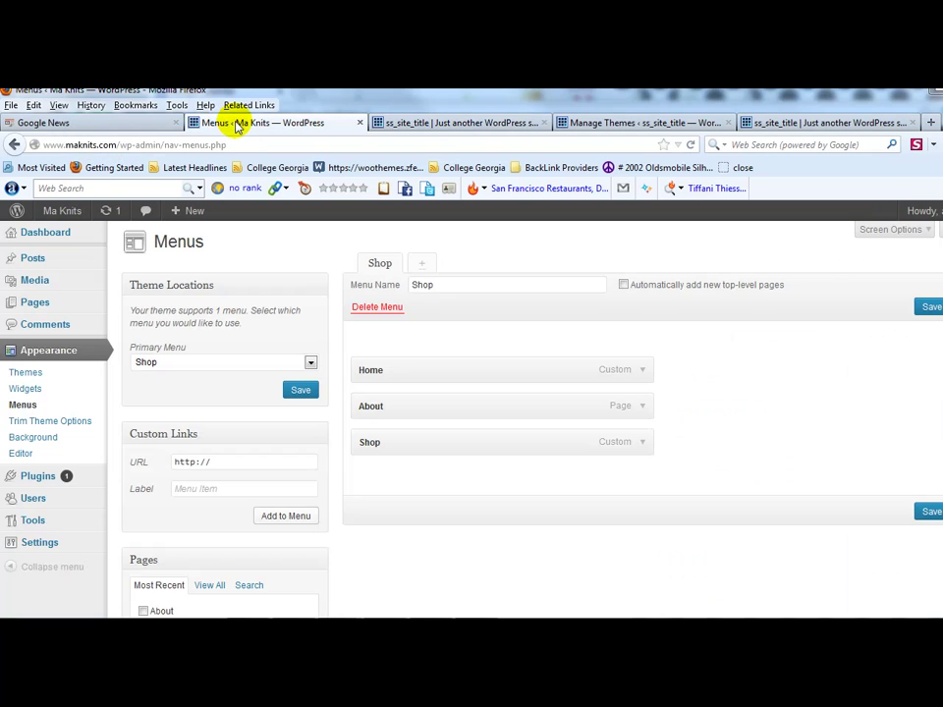
pyautogui.click(412, 123)
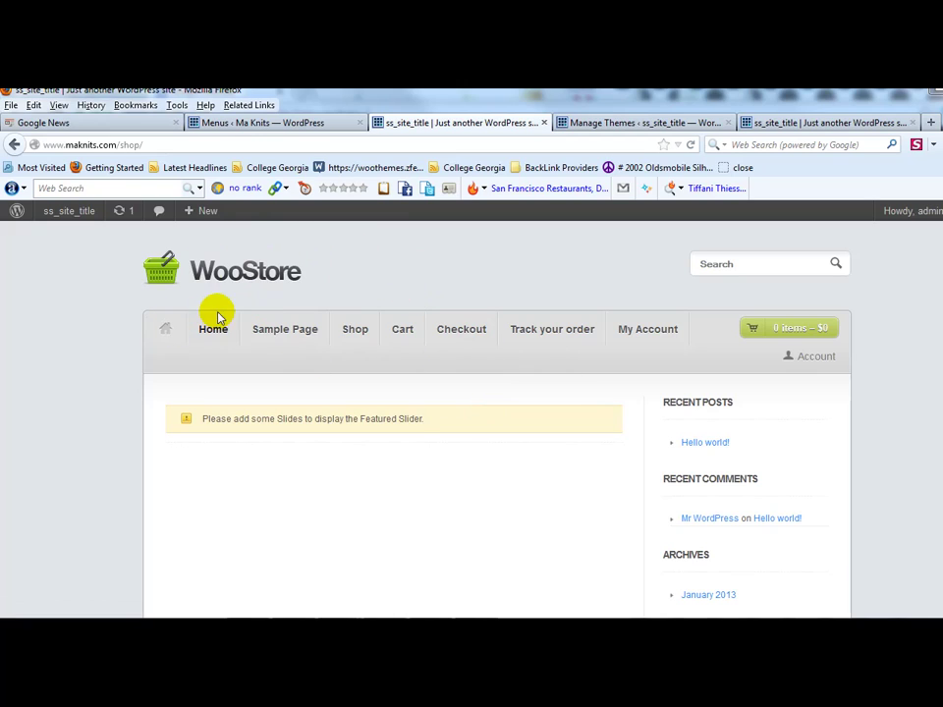
pyautogui.moveTo(423, 340)
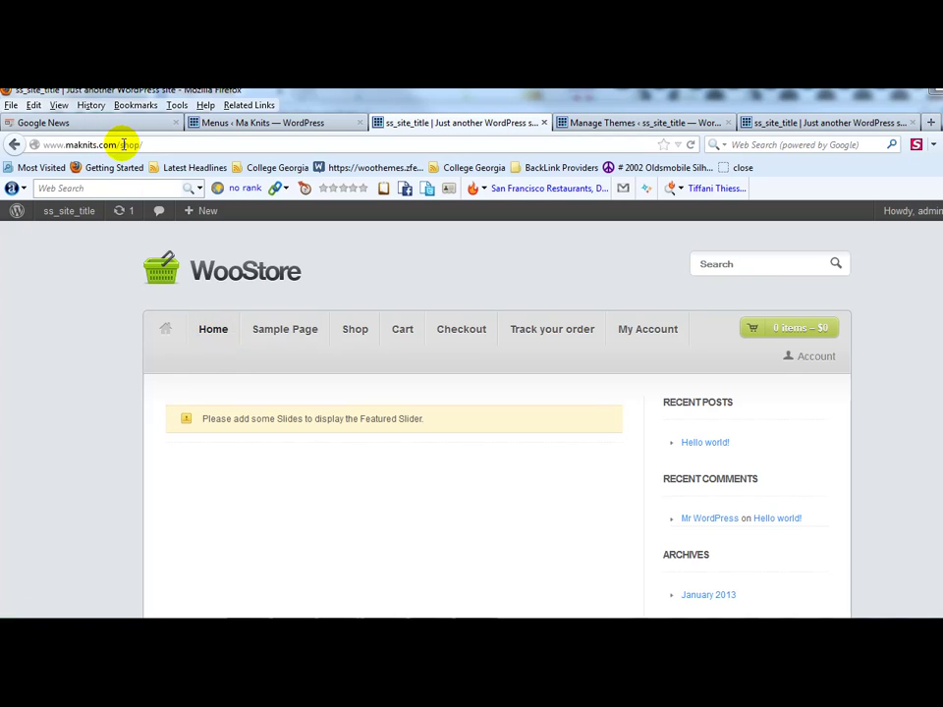
pyautogui.moveTo(202, 210)
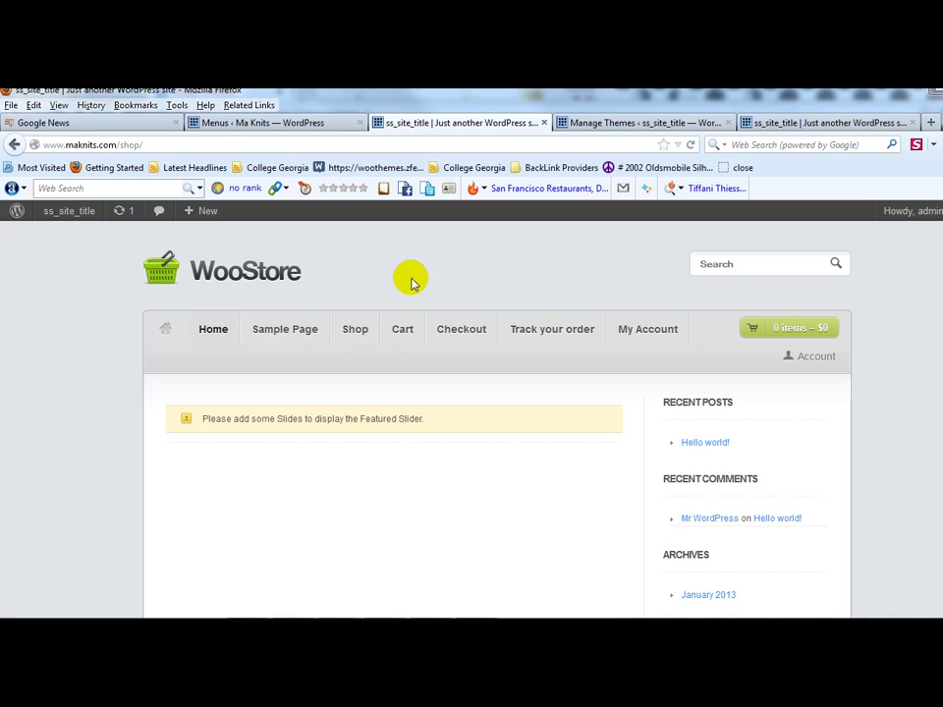
pyautogui.click(306, 122)
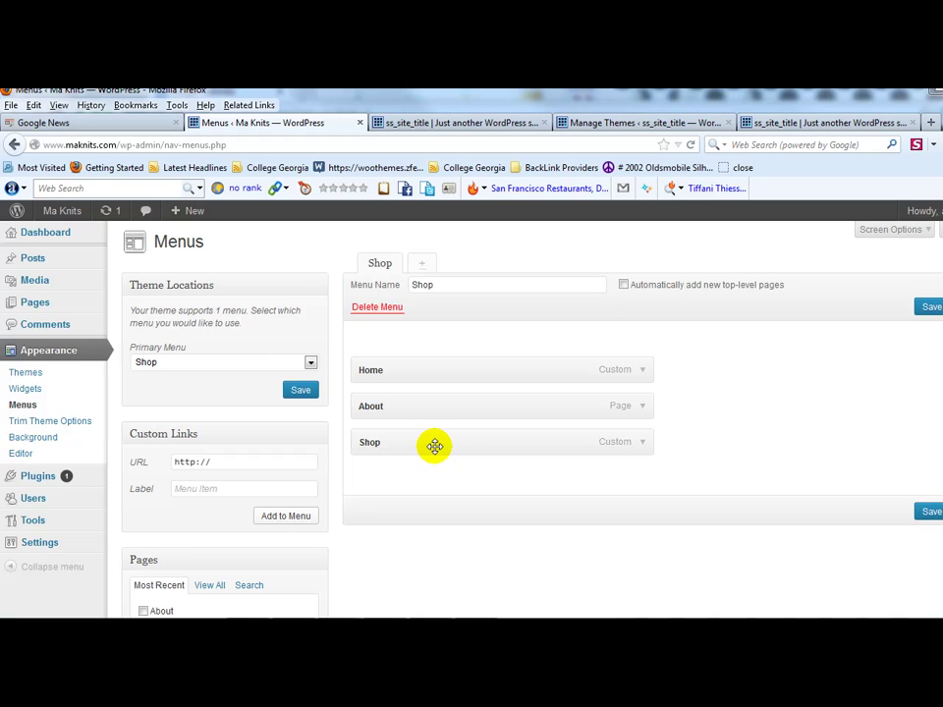
# Step: Reload the shop front end at maknits.com/shop and compare its design with the main Ma Knits home page
pyautogui.click(798, 123)
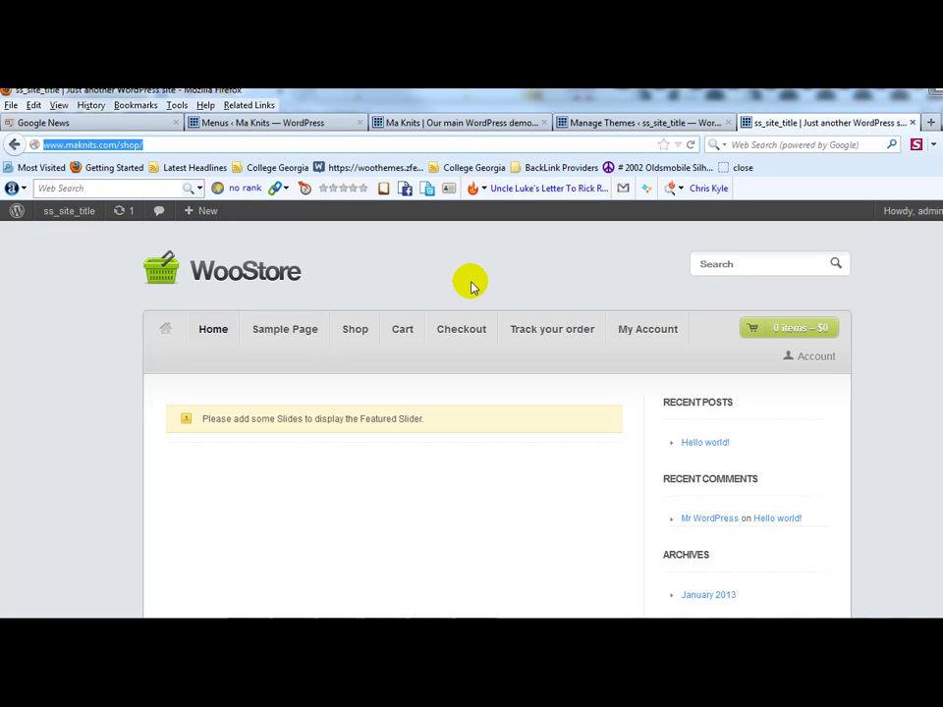
pyautogui.press('Return')
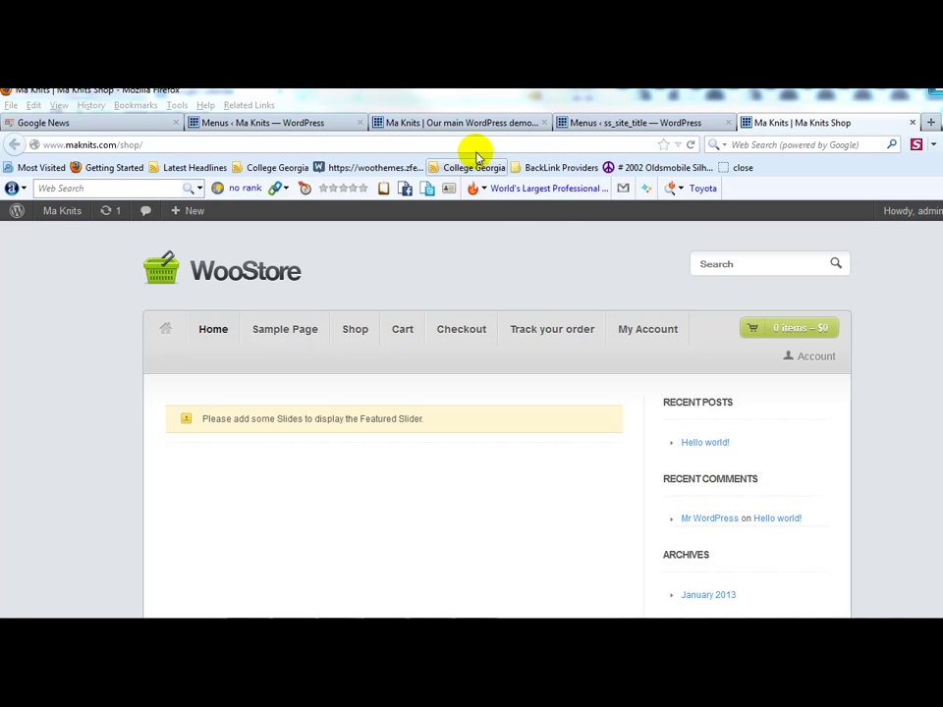
pyautogui.click(454, 123)
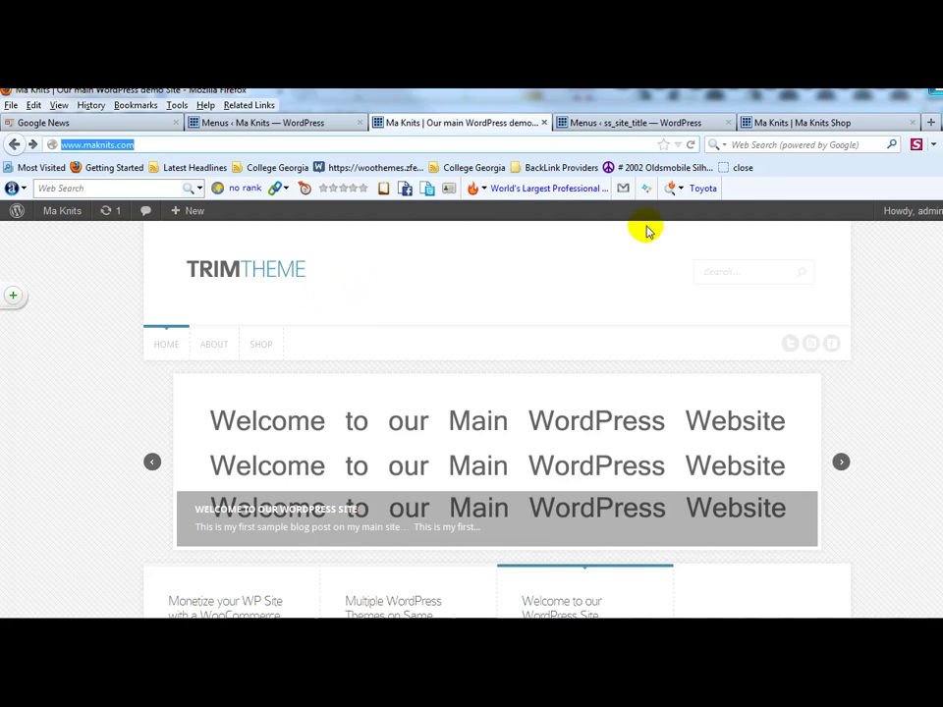
pyautogui.click(779, 122)
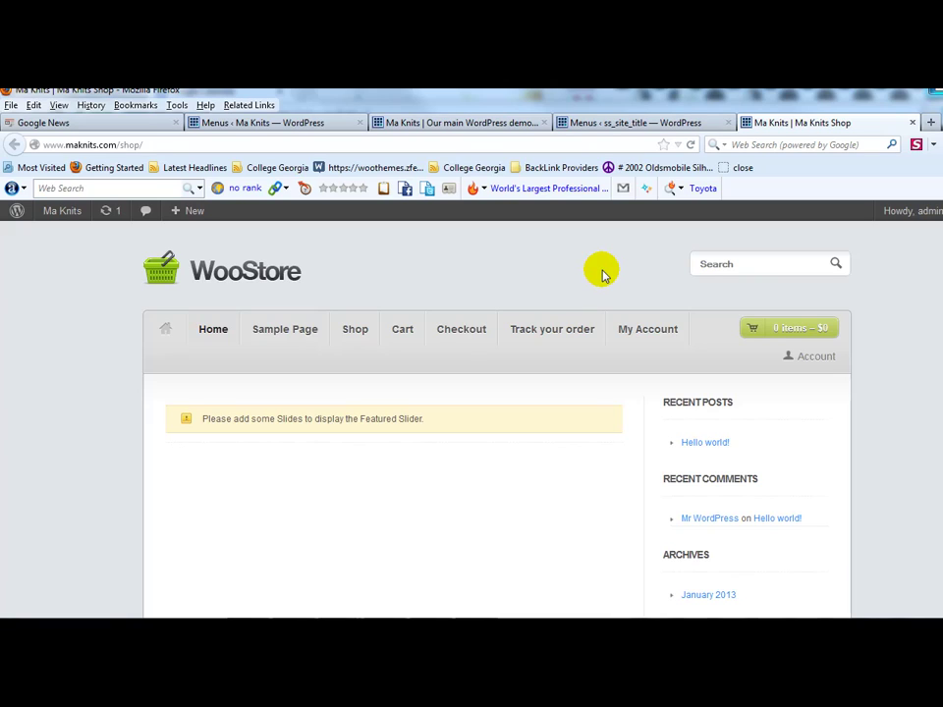
pyautogui.click(482, 122)
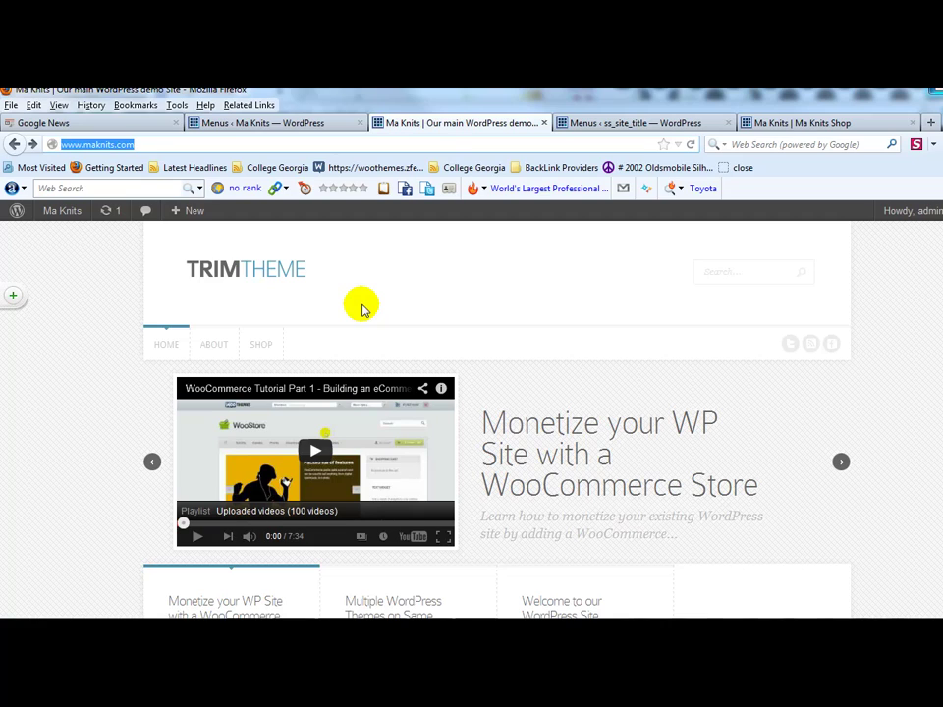
pyautogui.click(769, 122)
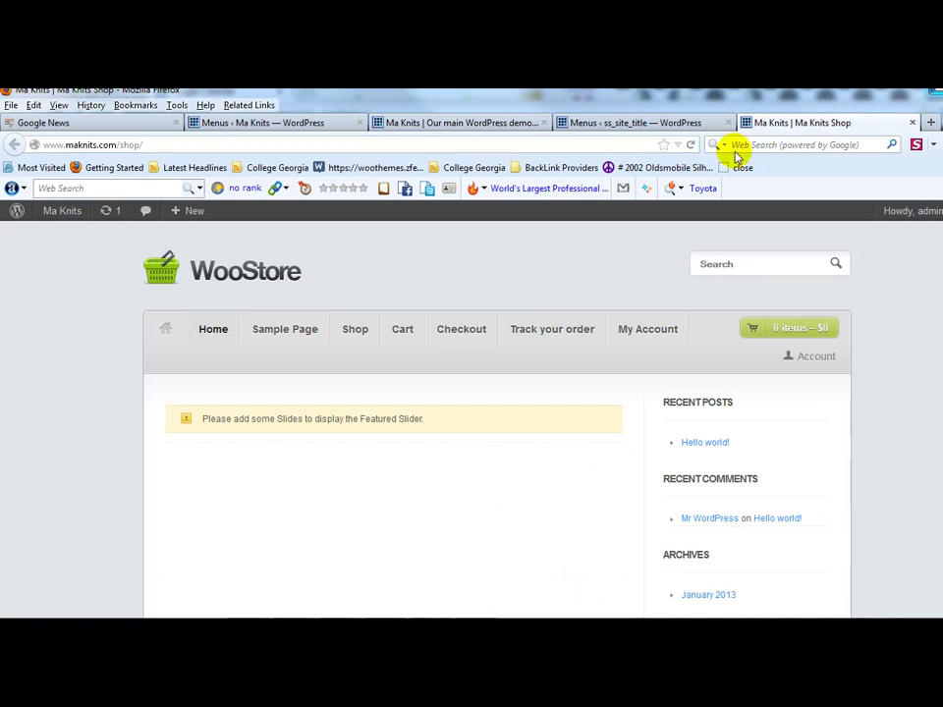